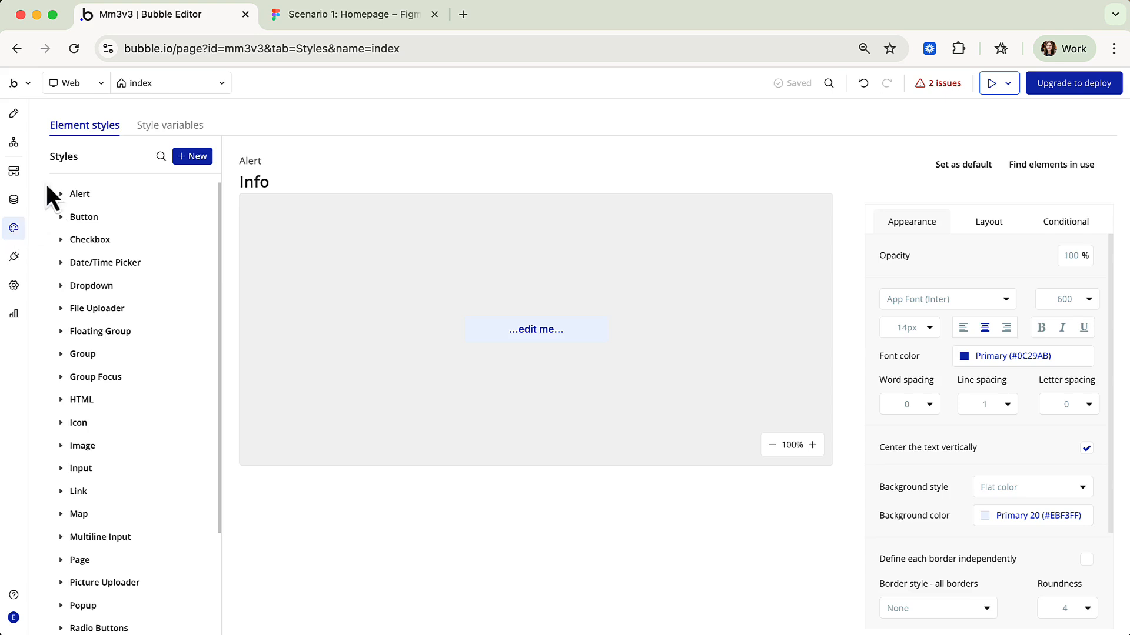
# Step: Open the style variables and review the default and custom color variables, from Primary through Gray
pyautogui.click(167, 127)
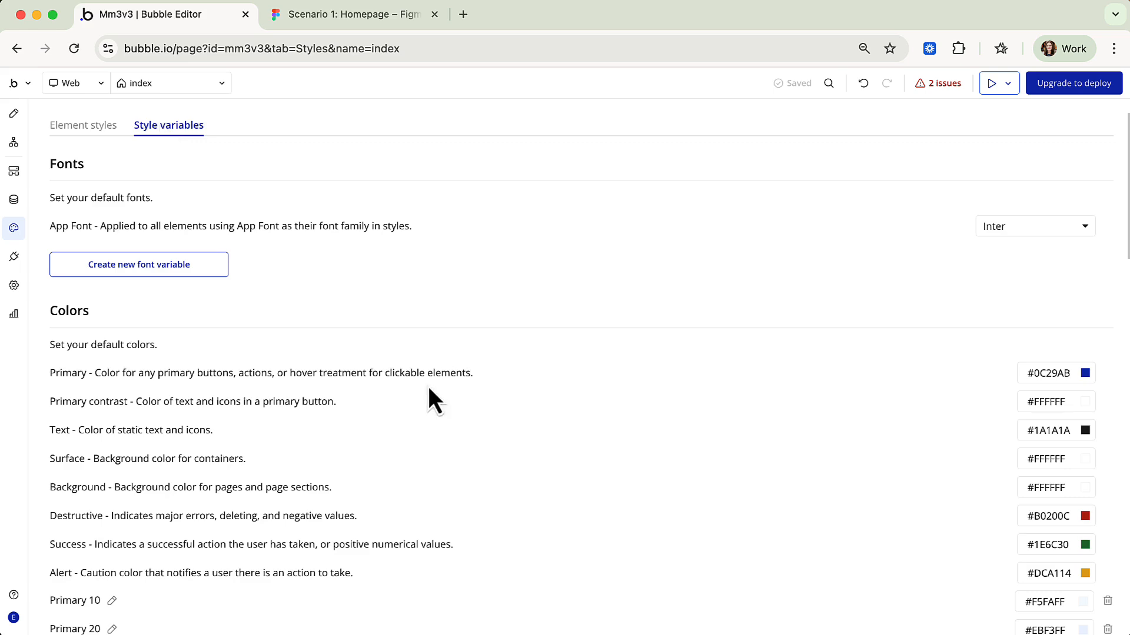
pyautogui.scroll(-15, 413, 432)
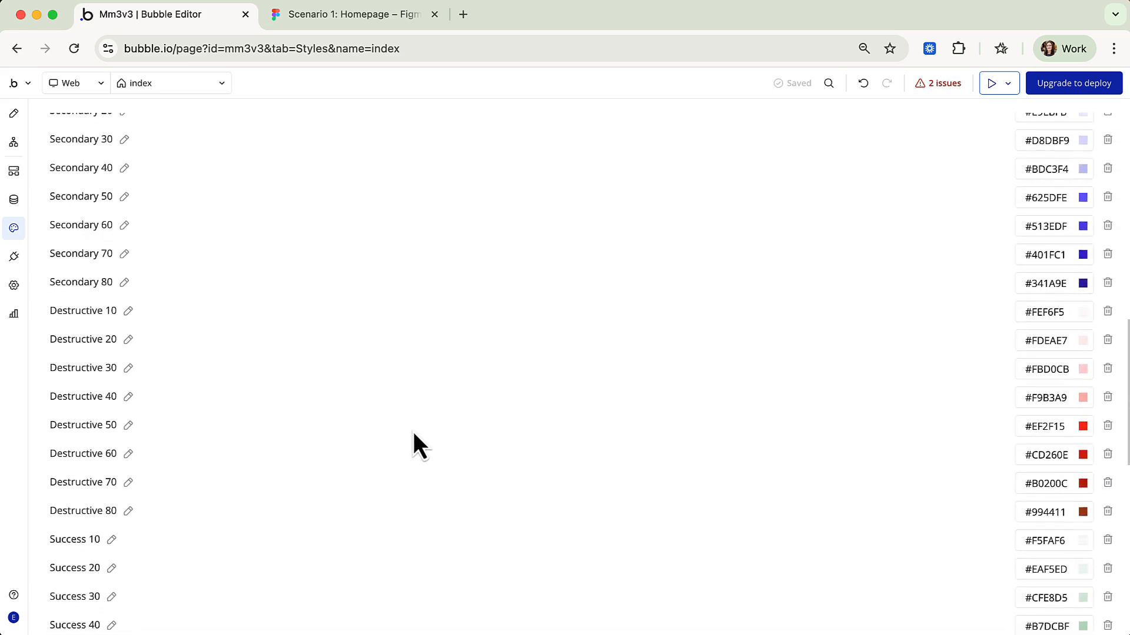
pyautogui.scroll(-10, 414, 433)
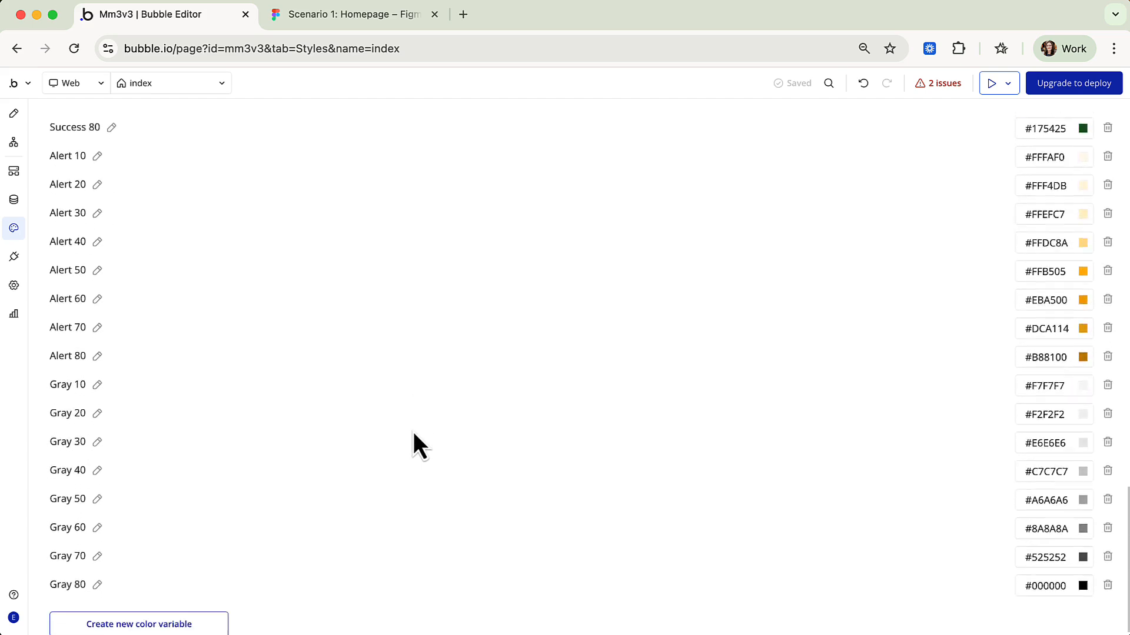
pyautogui.scroll(-1, 413, 447)
pyautogui.scroll(10, 413, 433)
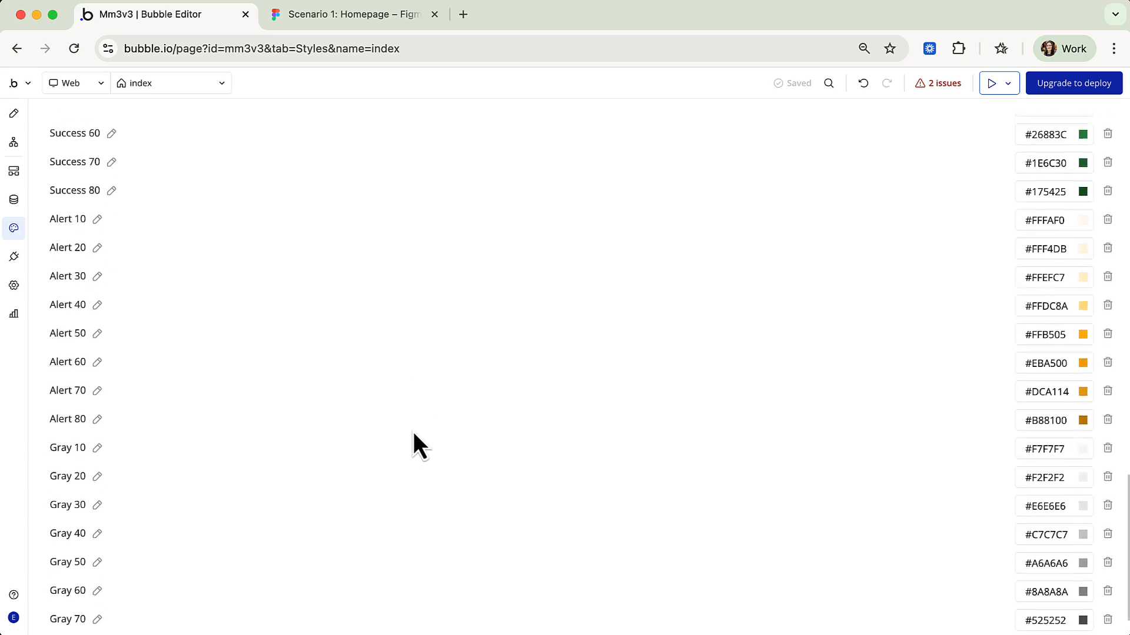
pyautogui.scroll(5, 413, 433)
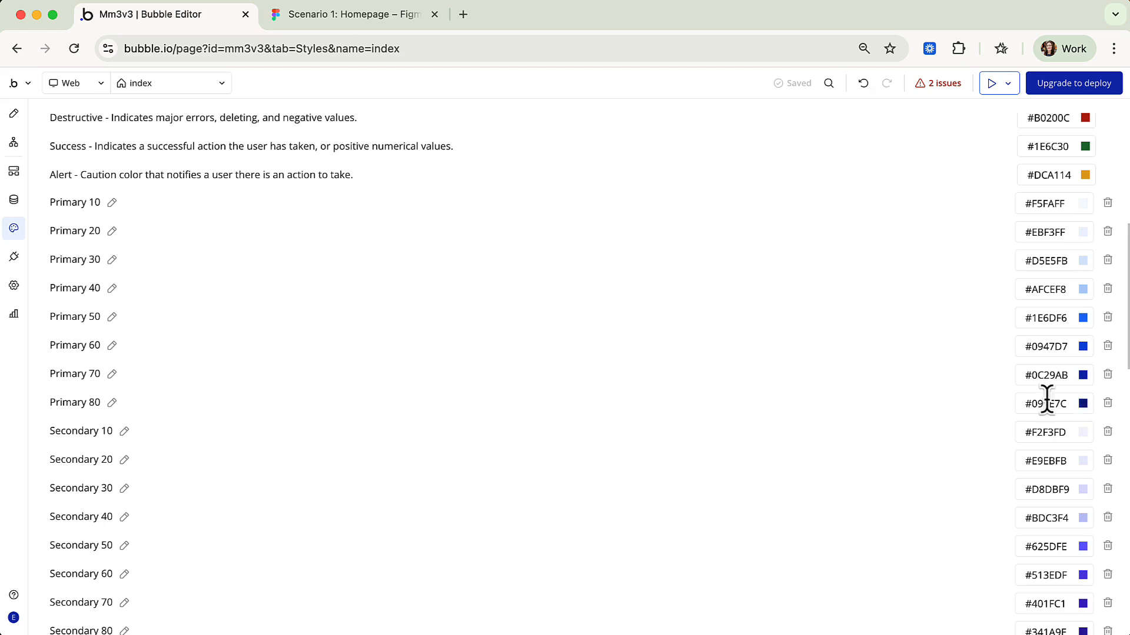
pyautogui.scroll(3, 950, 379)
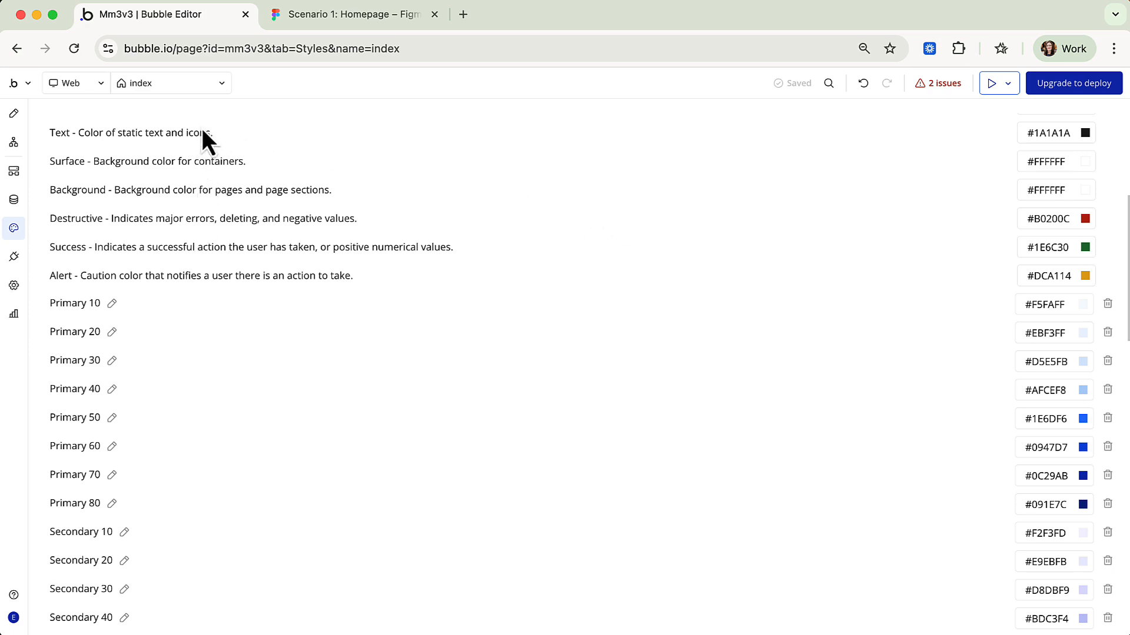
# Step: Switch to the Figma file, examine the brand palette on its Colours page, and return to the Bubble editor
pyautogui.click(366, 19)
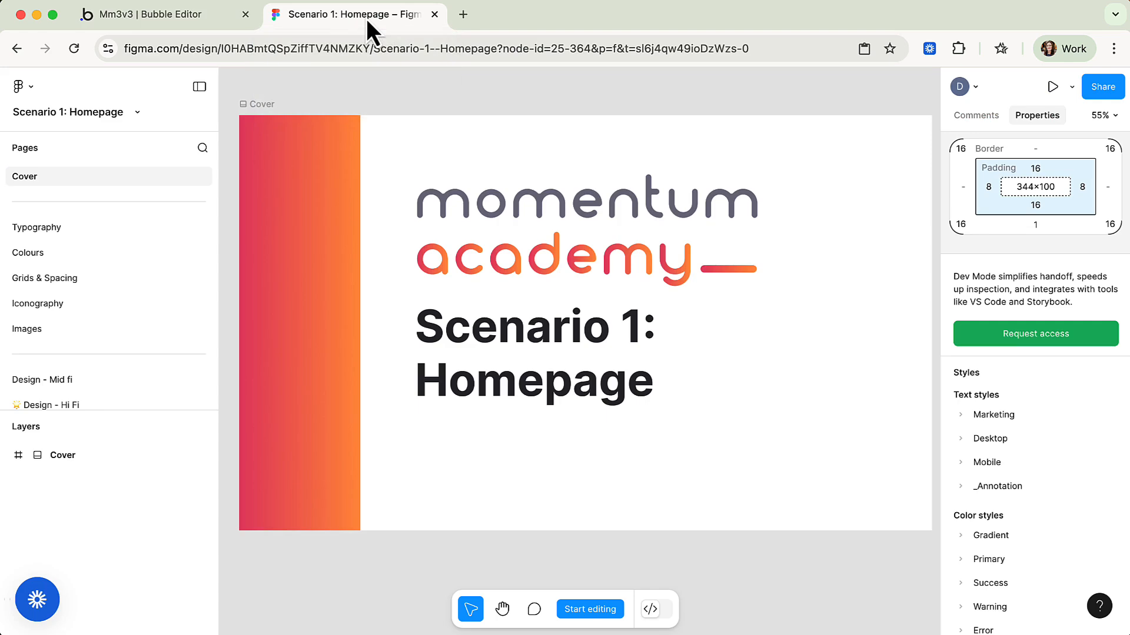
pyautogui.click(55, 256)
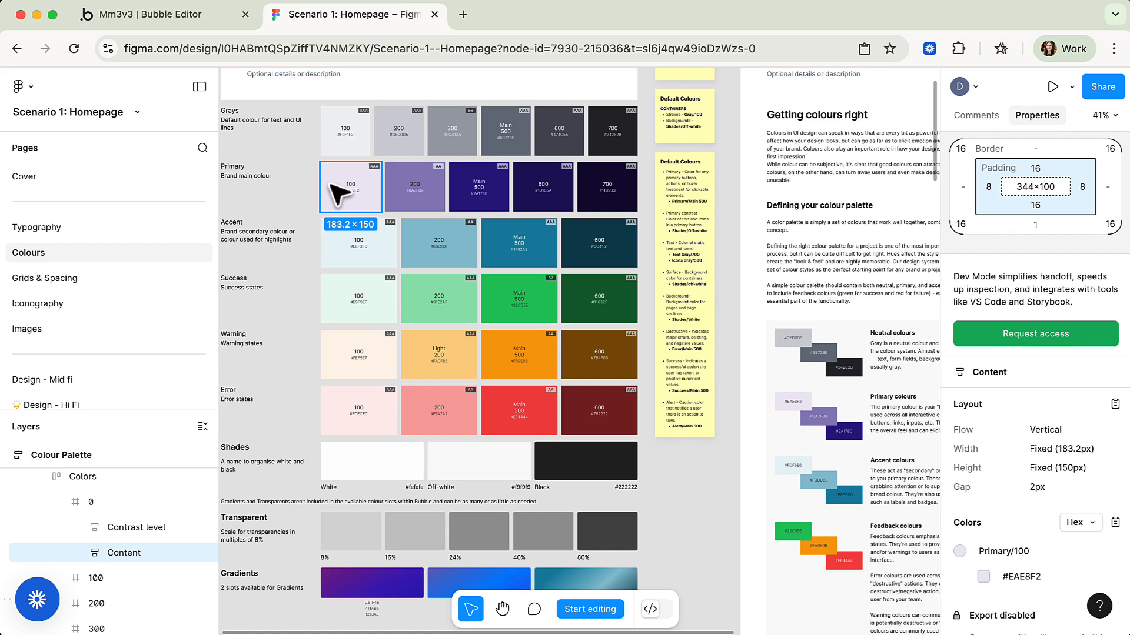
pyautogui.click(190, 20)
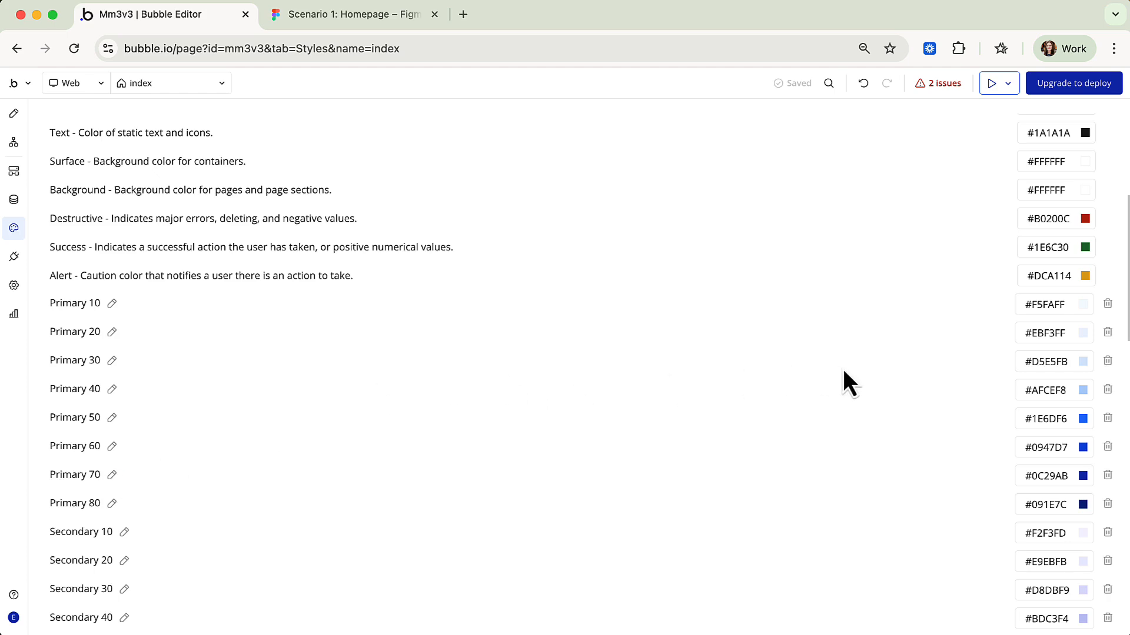
# Step: Delete the color variables Primary 30, Primary 40 and Primary 80
pyautogui.click(1106, 361)
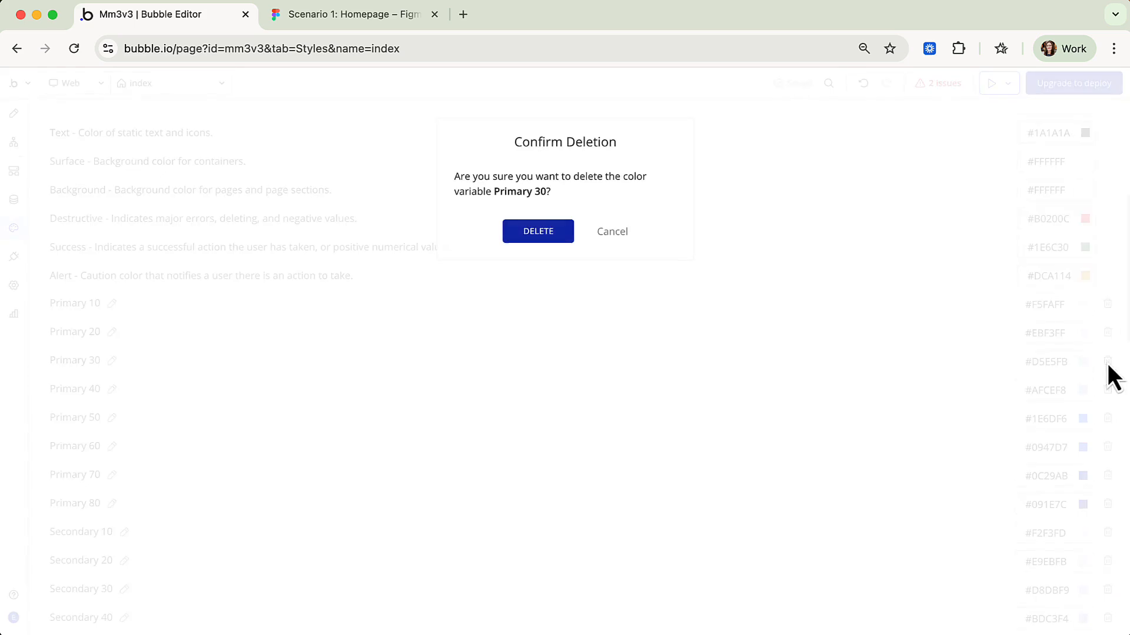
pyautogui.click(554, 234)
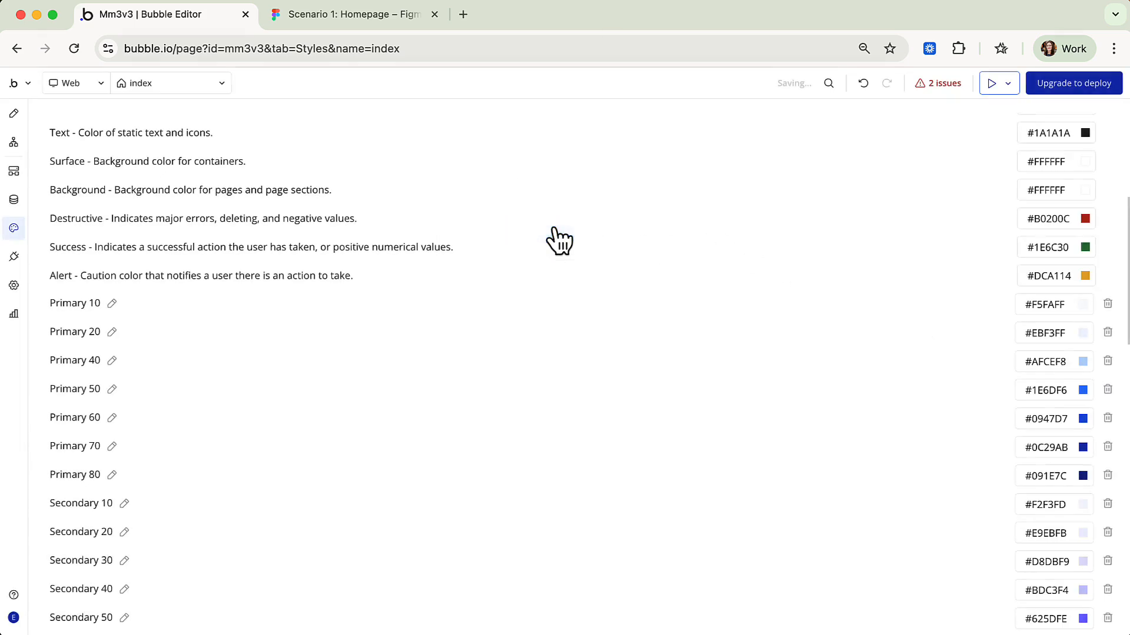
pyautogui.click(1107, 361)
pyautogui.click(512, 234)
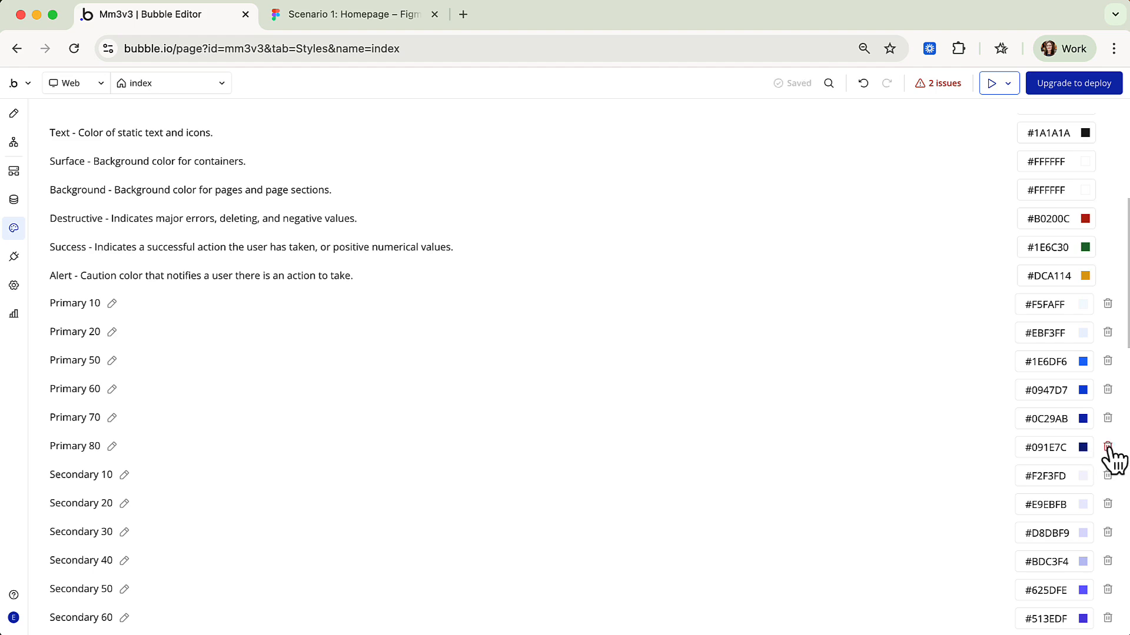
pyautogui.click(1107, 448)
pyautogui.click(552, 232)
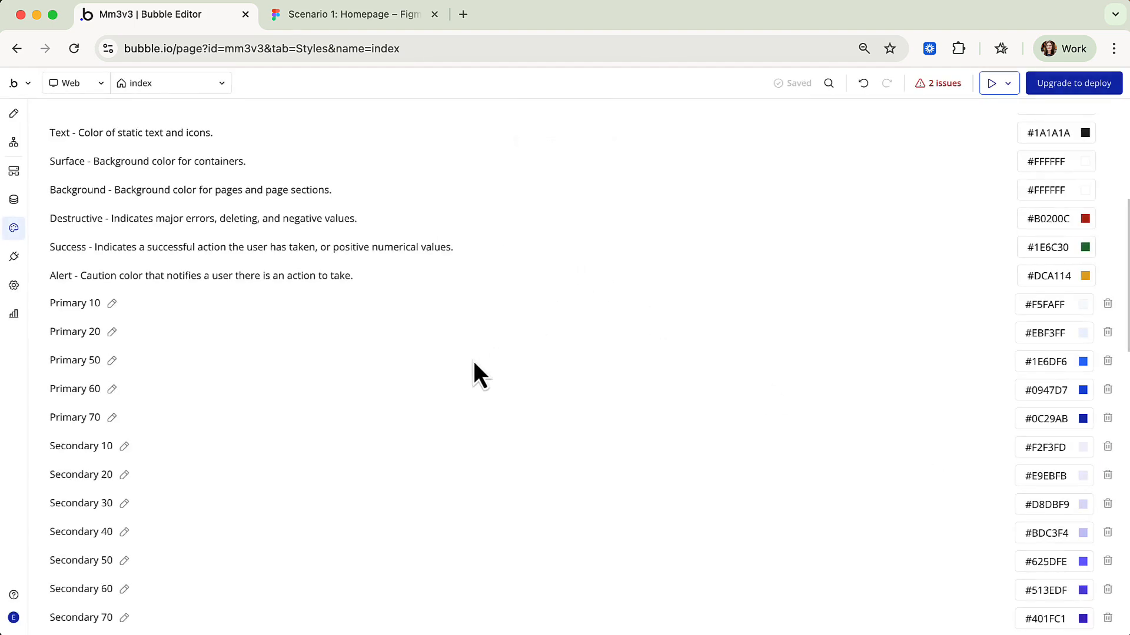
# Step: Copy the Primary/100 hex code from the Figma palette and set Bubble's Primary 10 variable to #EAE8F2
pyautogui.click(345, 14)
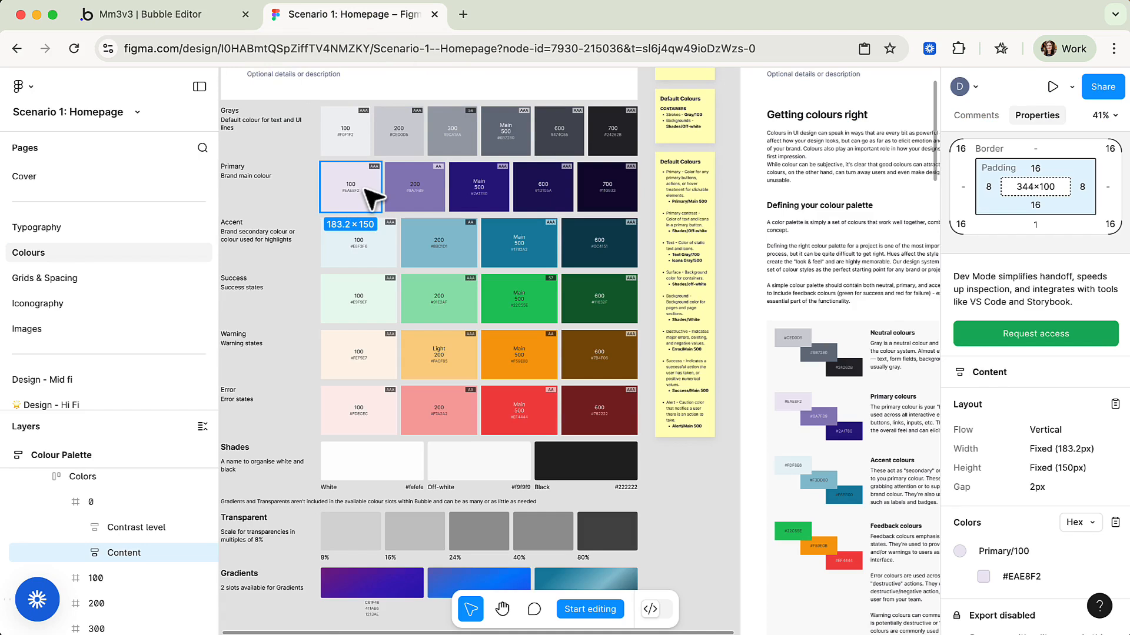
pyautogui.scroll(-1, 1047, 584)
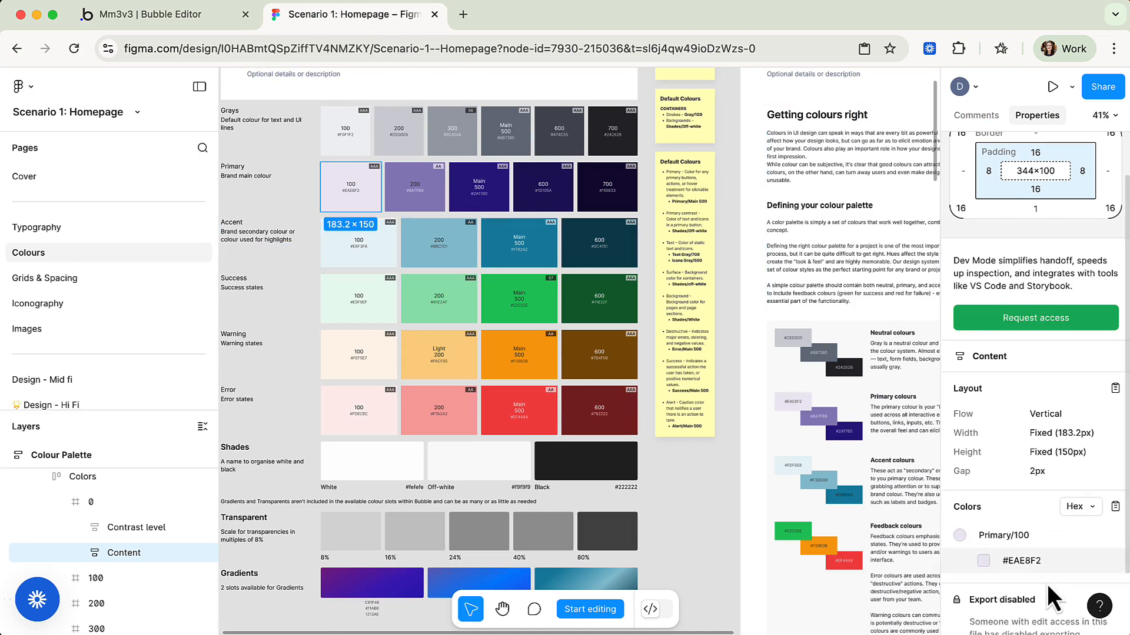
pyautogui.scroll(-3, 1047, 585)
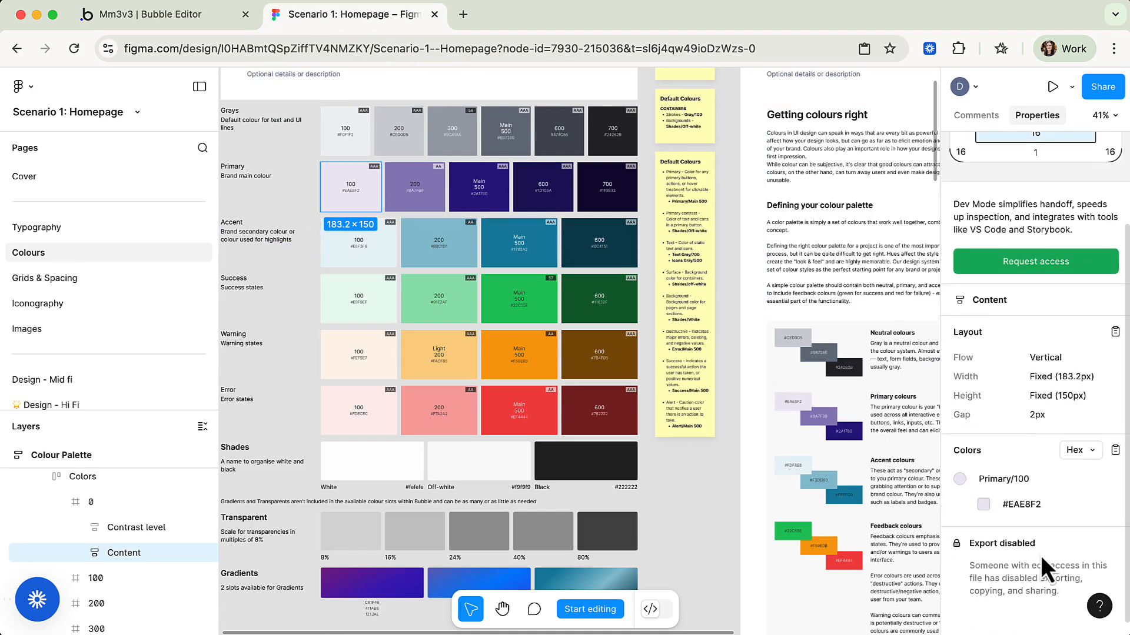
pyautogui.click(1023, 506)
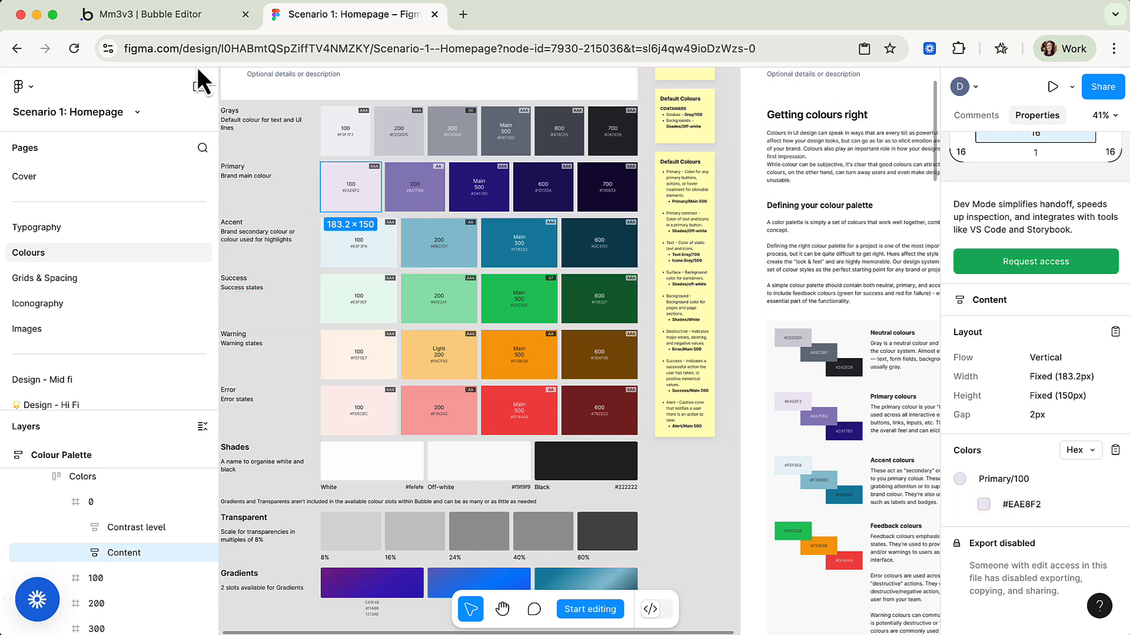
pyautogui.click(168, 19)
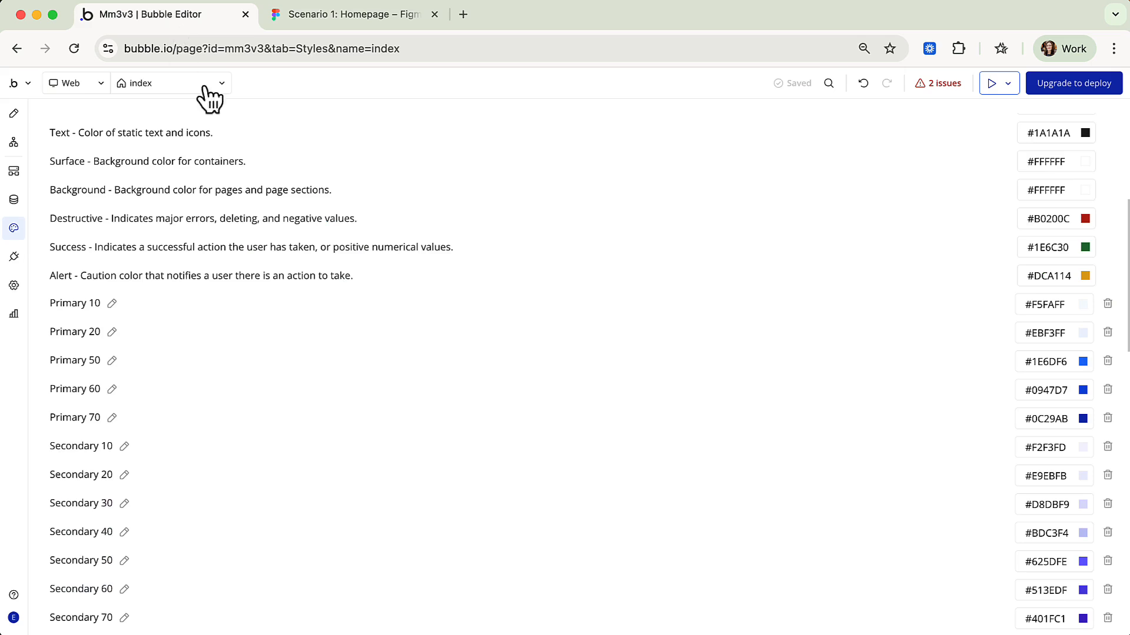
pyautogui.click(1067, 305)
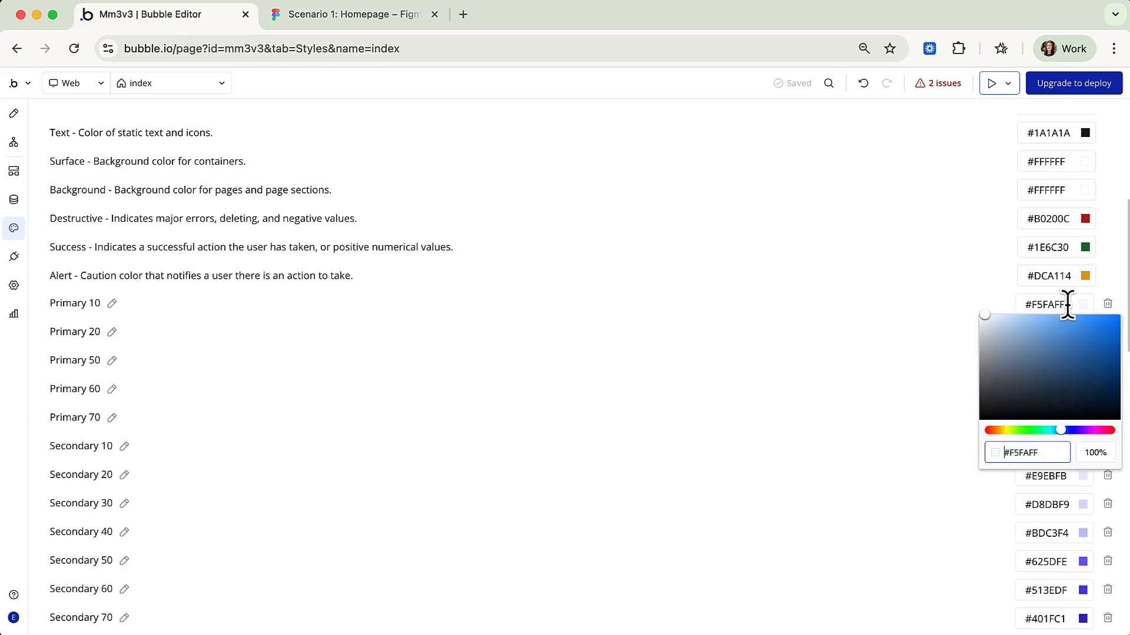
pyautogui.press('super+v')
pyautogui.moveTo(1039, 453); pyautogui.dragTo(1080, 453)
pyautogui.press('BackSpace')
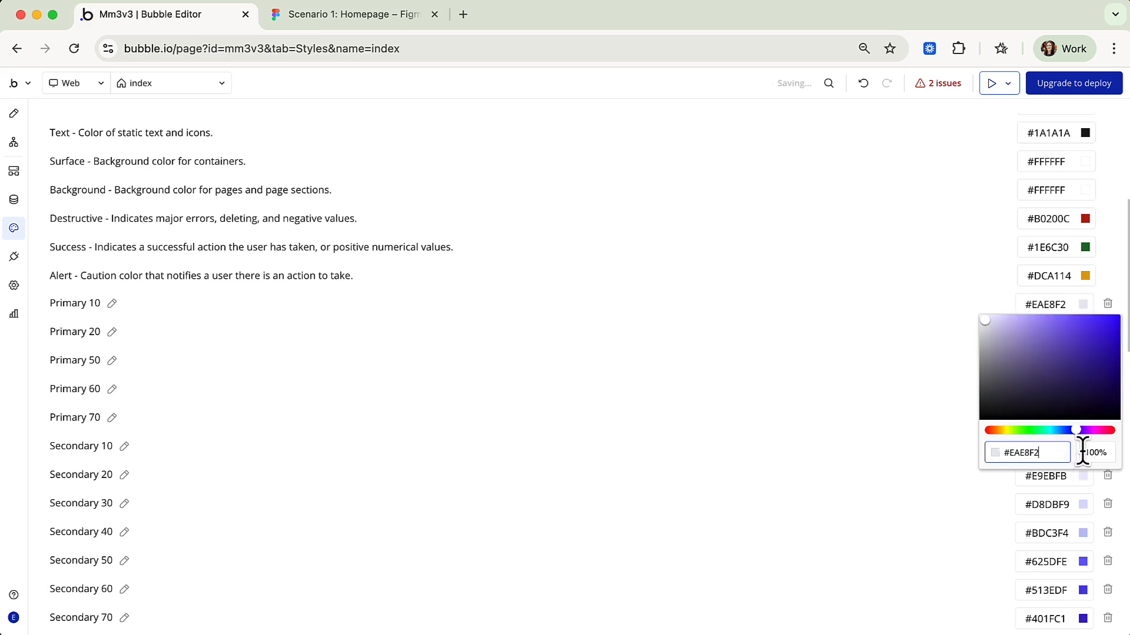
# Step: Copy the Primary/200 hex code from the Figma palette and set Bubble's Primary 20 variable to #8A7FB9
pyautogui.click(329, 17)
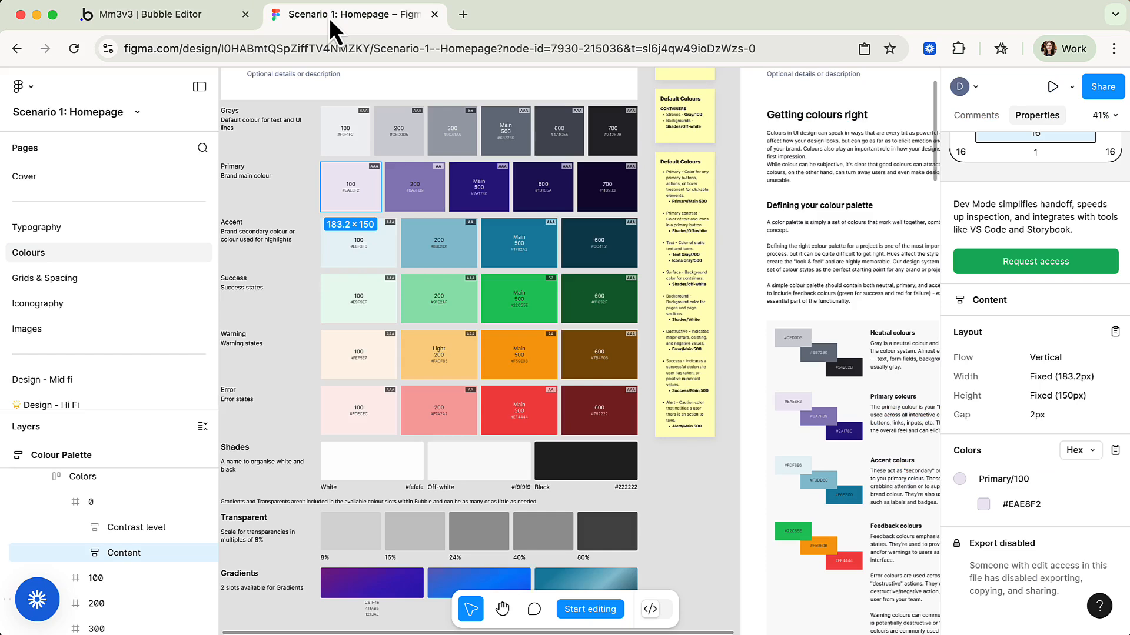
pyautogui.click(440, 201)
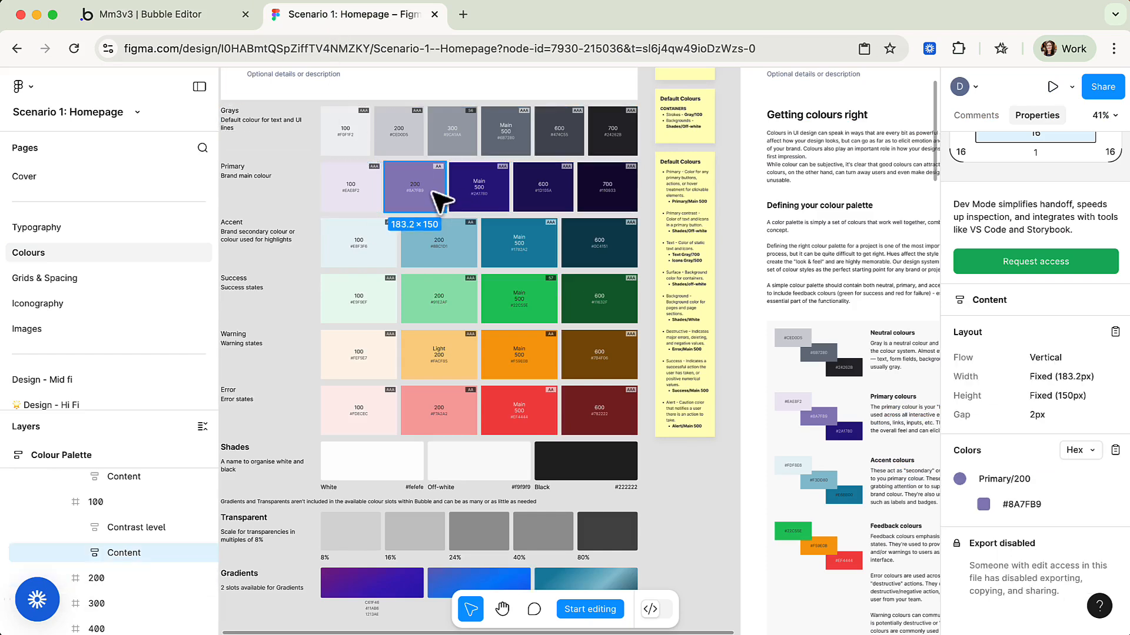
pyautogui.click(1029, 509)
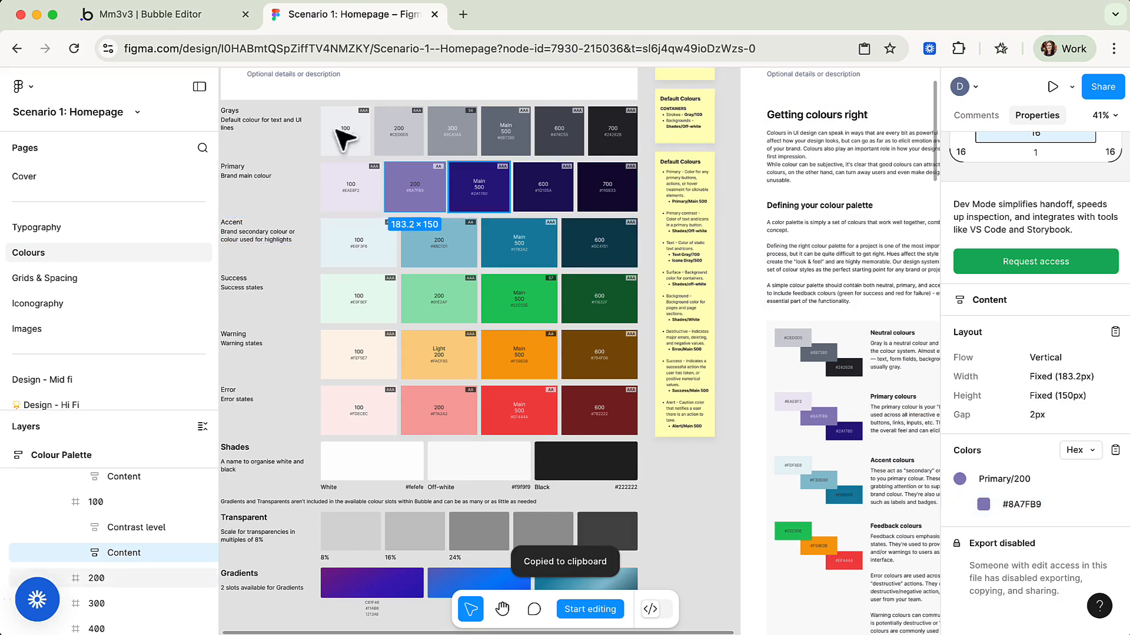
pyautogui.click(164, 16)
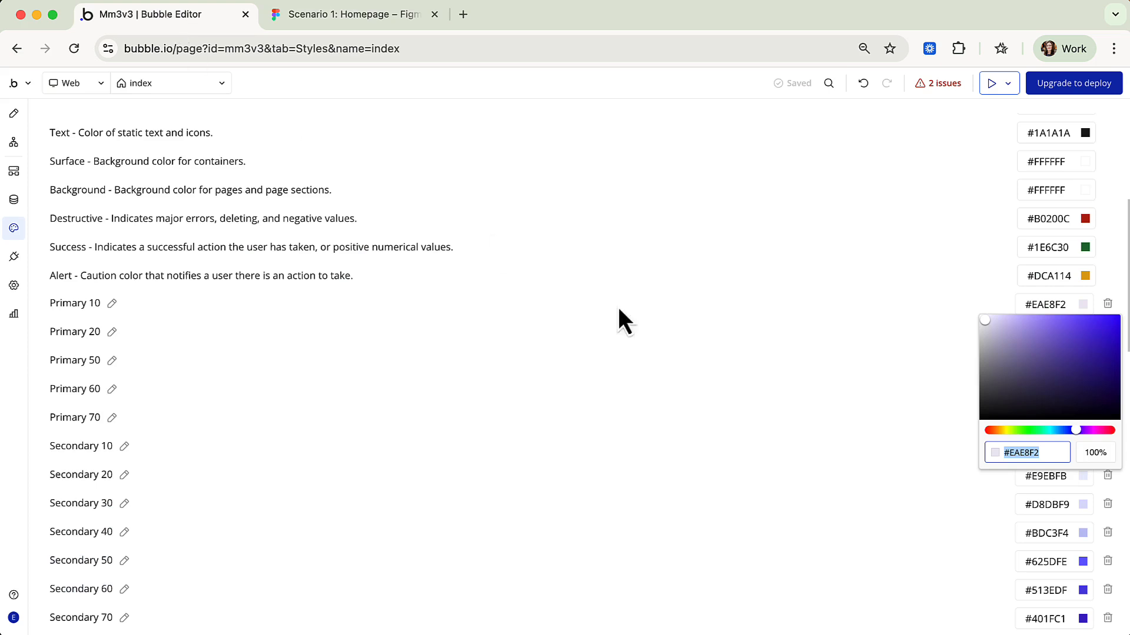
pyautogui.click(827, 361)
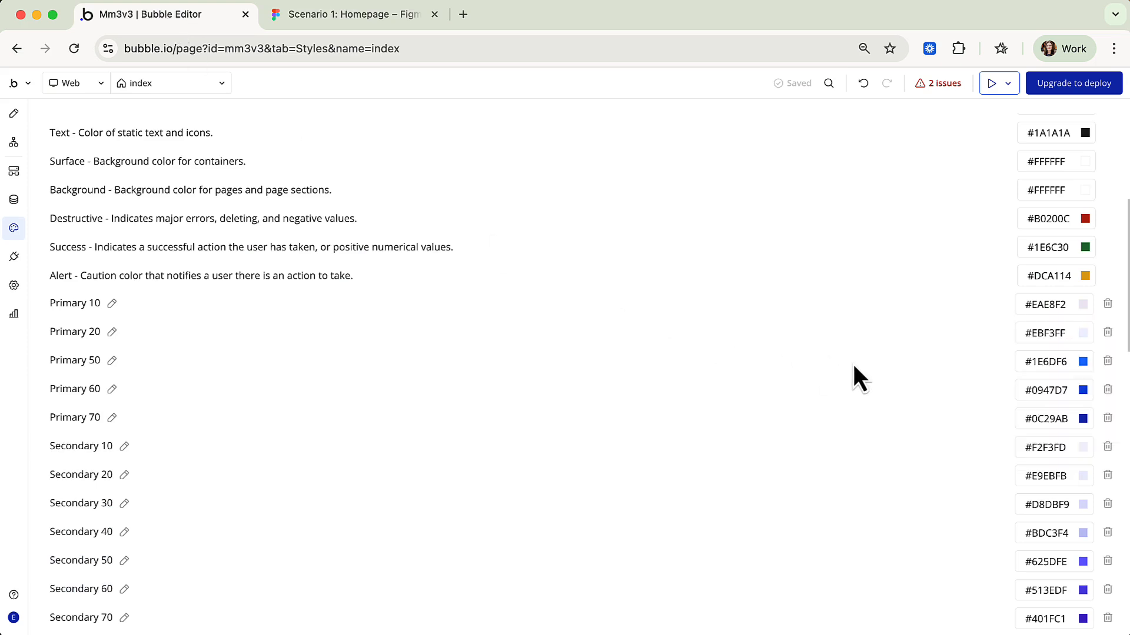
pyautogui.click(1064, 333)
pyautogui.press('super+v')
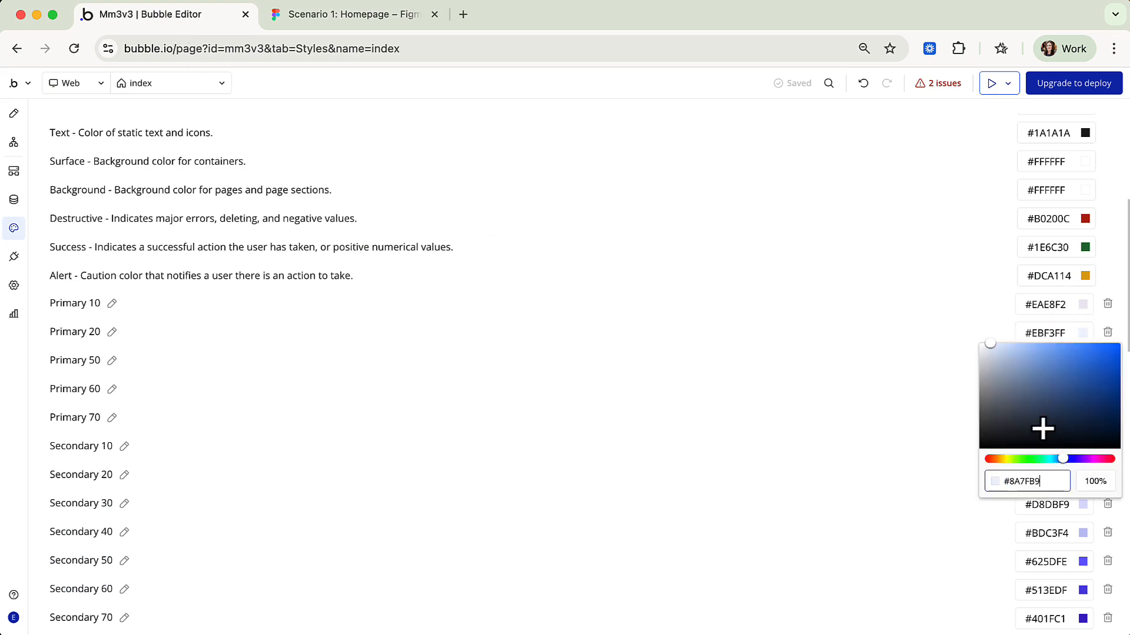
pyautogui.click(874, 378)
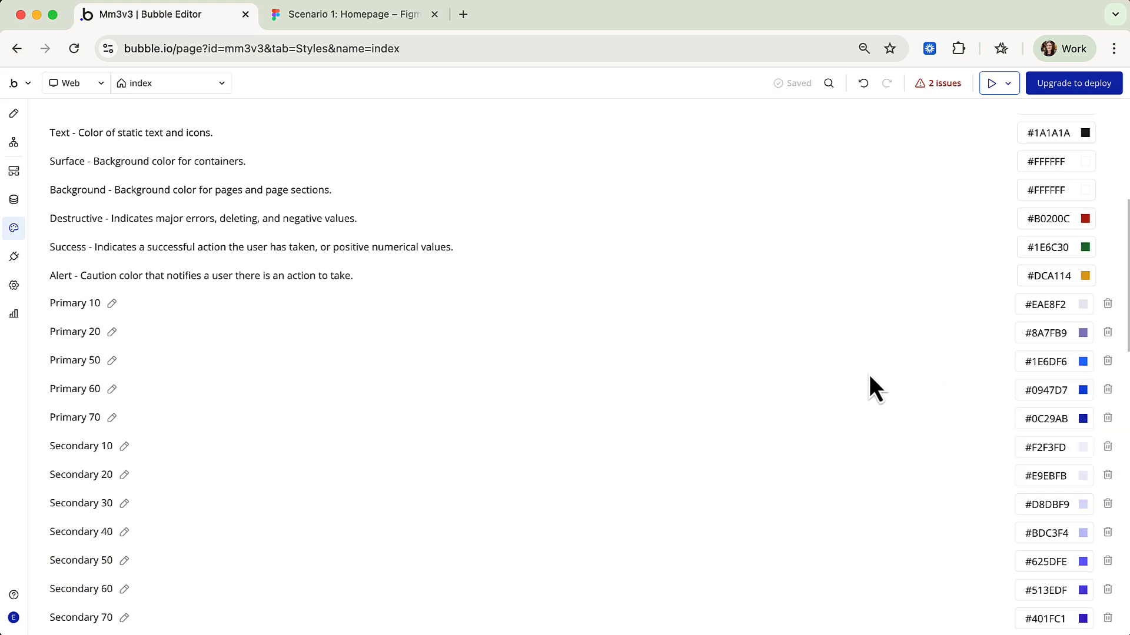
# Step: Copy the Primary/500 hex code from the Figma palette and set Bubble's Primary 50 variable to #2A1780
pyautogui.click(352, 18)
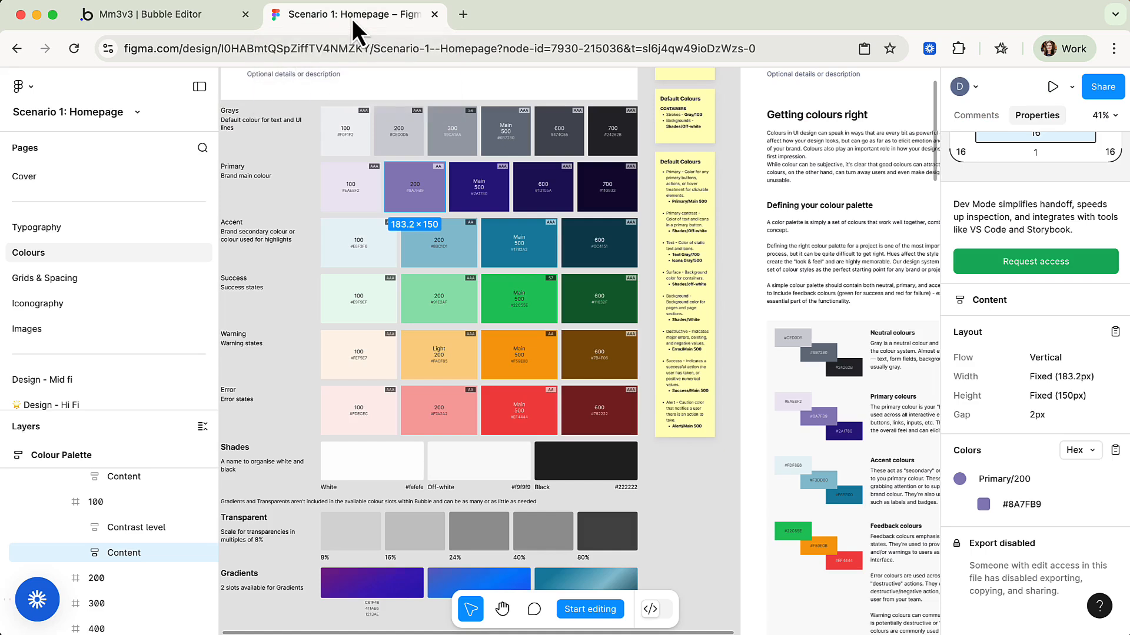
pyautogui.click(495, 194)
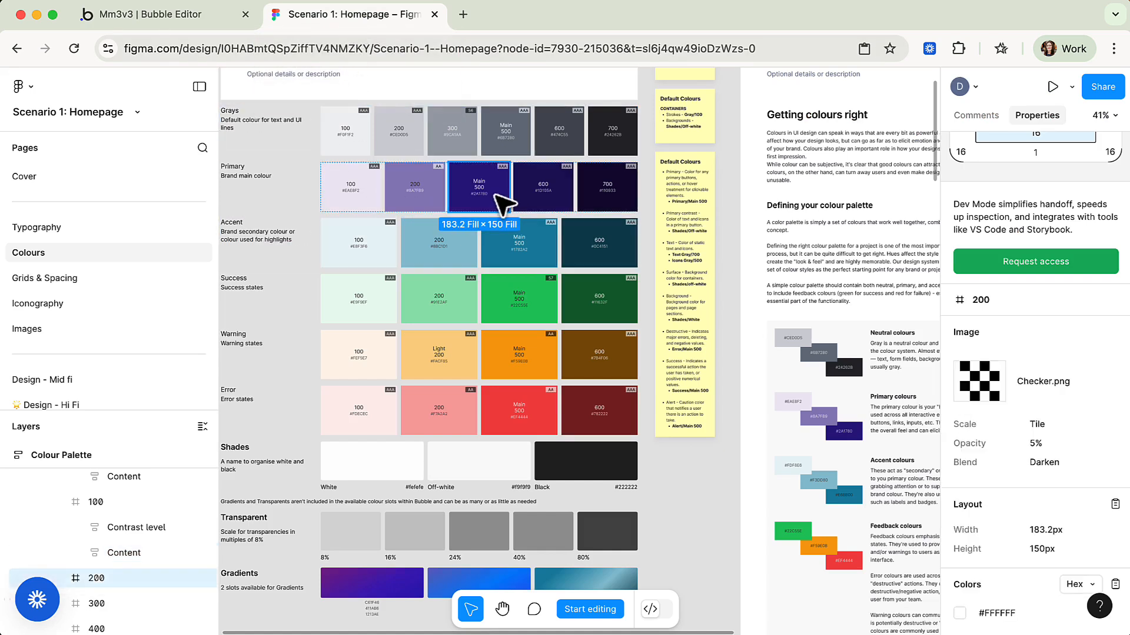
pyautogui.doubleClick(503, 203)
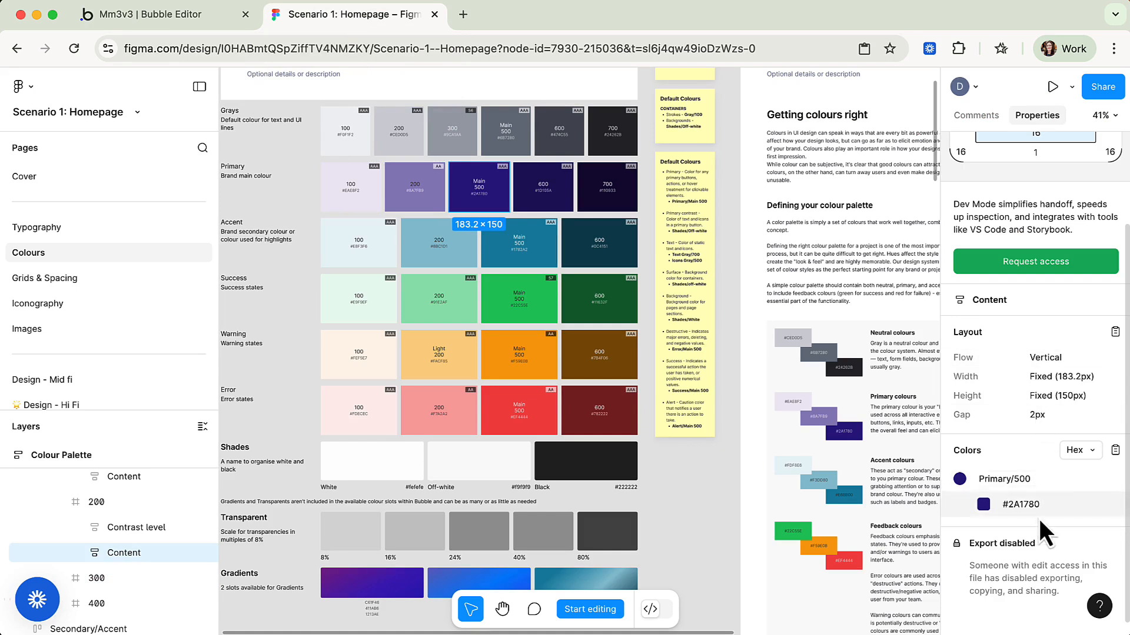
pyautogui.click(1023, 504)
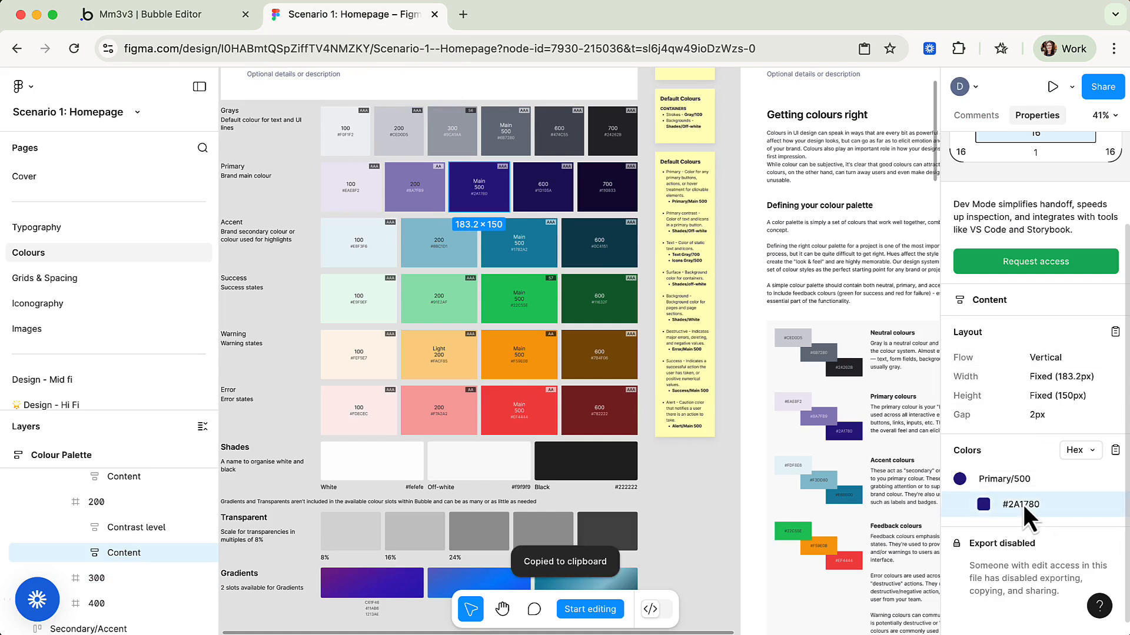
pyautogui.click(182, 19)
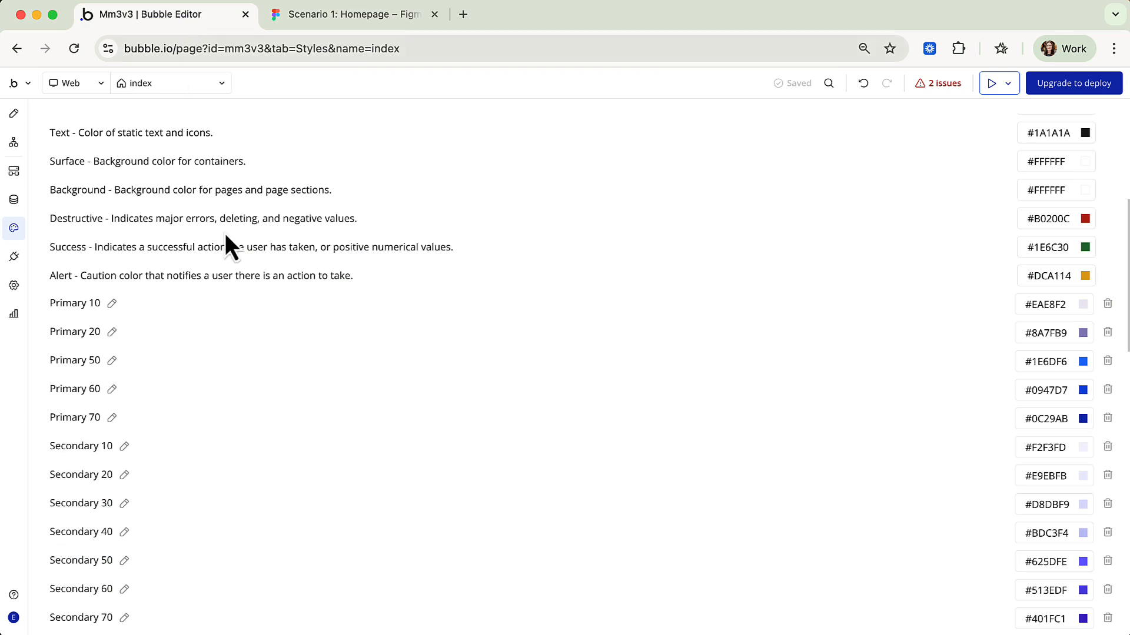
pyautogui.click(1068, 361)
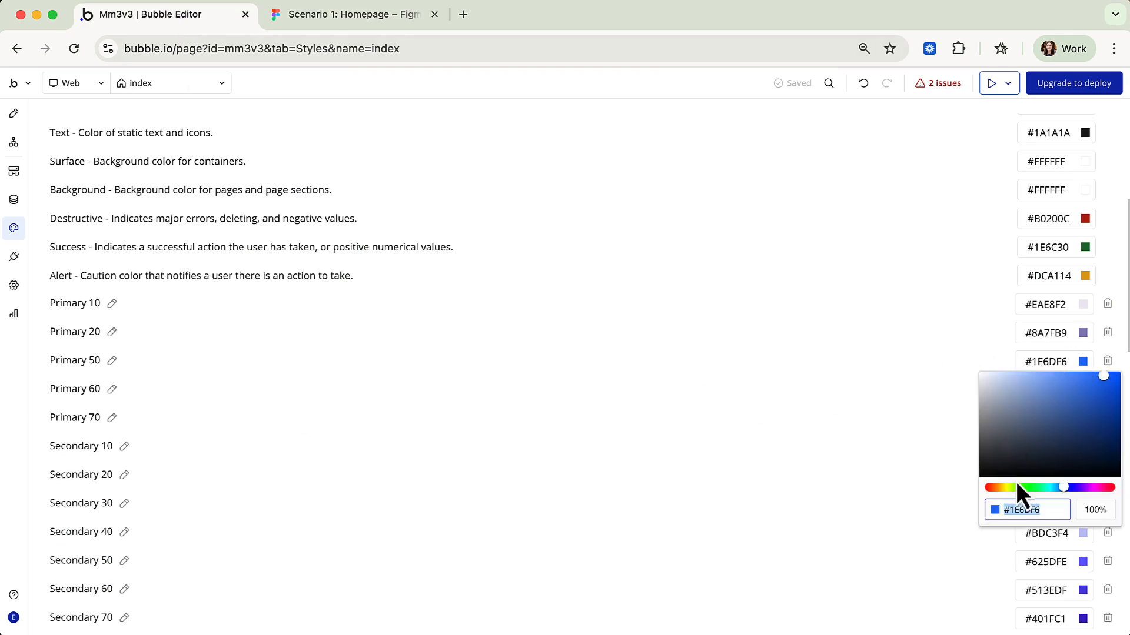
pyautogui.press('super+v')
pyautogui.click(912, 446)
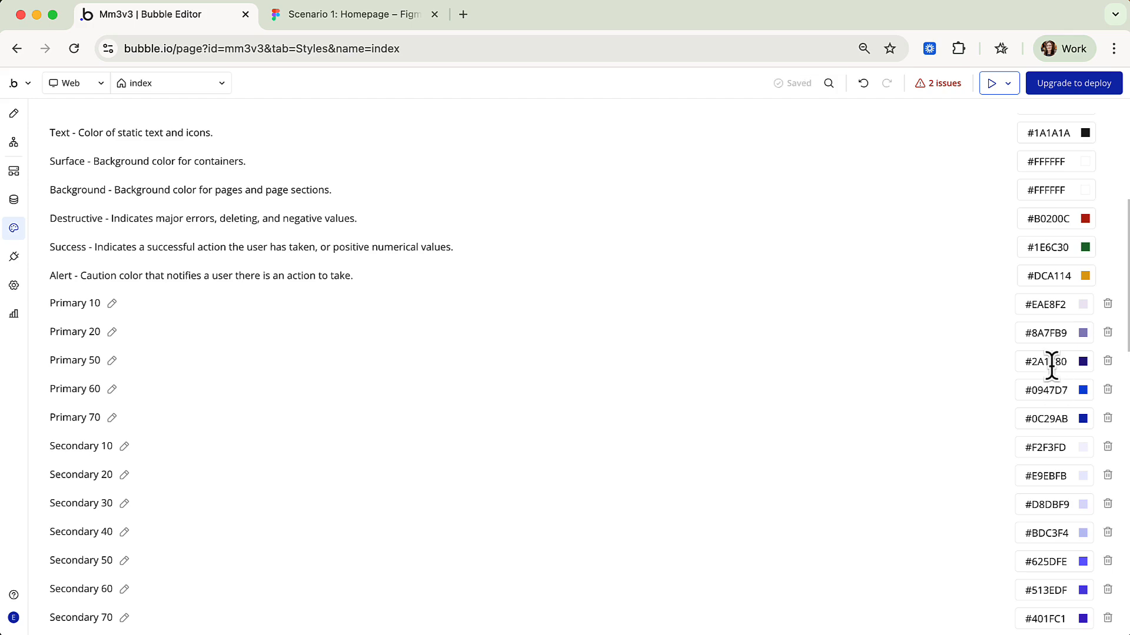
pyautogui.scroll(5, 974, 357)
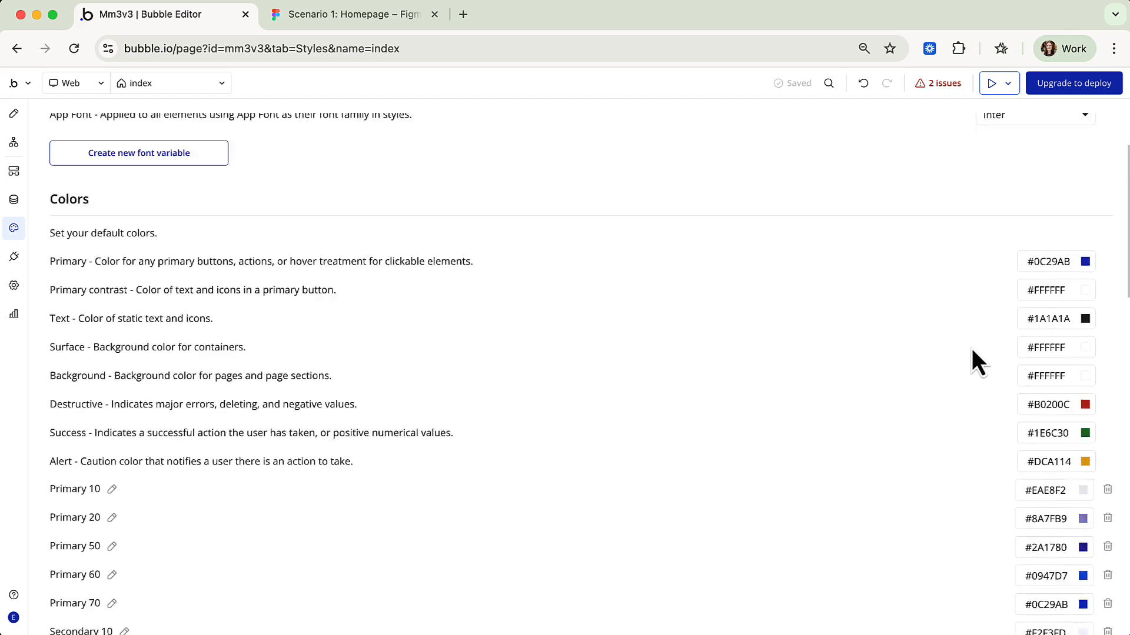
# Step: Set Bubble's default Primary color to the Primary/500 brand hex code #2A1780
pyautogui.click(1061, 361)
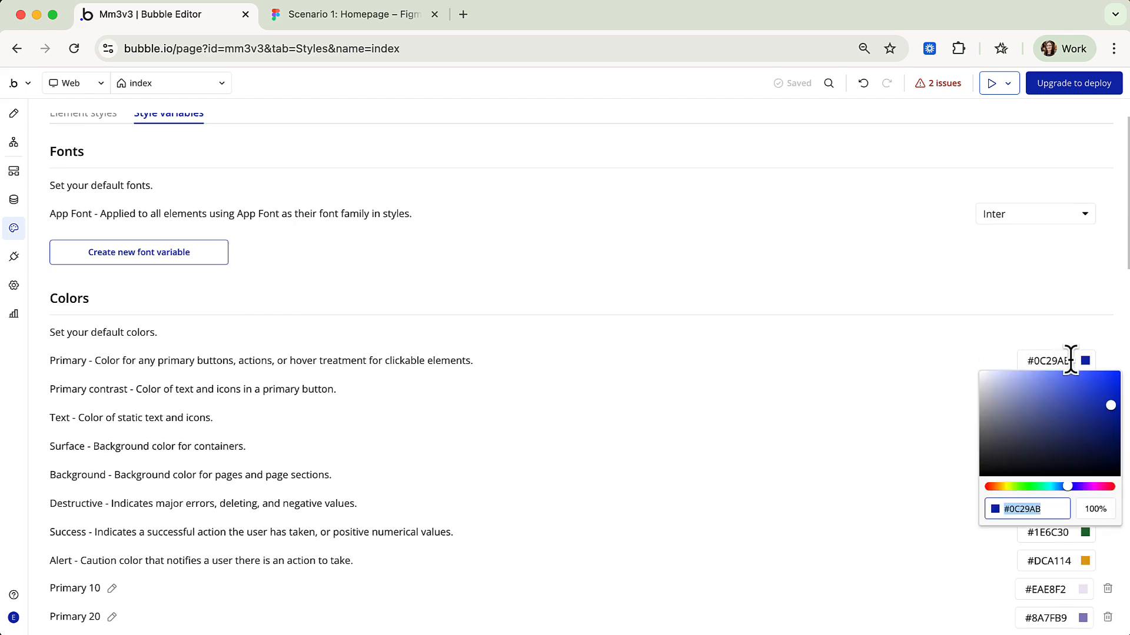
pyautogui.press('super+v')
pyautogui.click(888, 379)
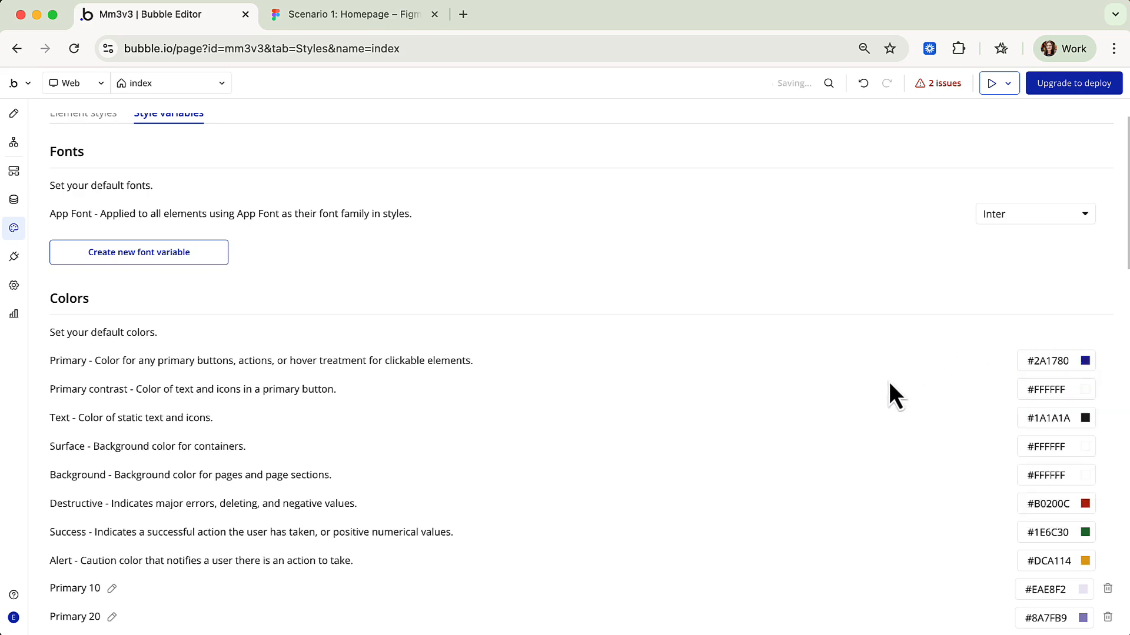
# Step: Copy the Primary/600 hex code from the Figma palette and set Bubble's Primary 60 variable to #1D105A
pyautogui.scroll(-5, 913, 514)
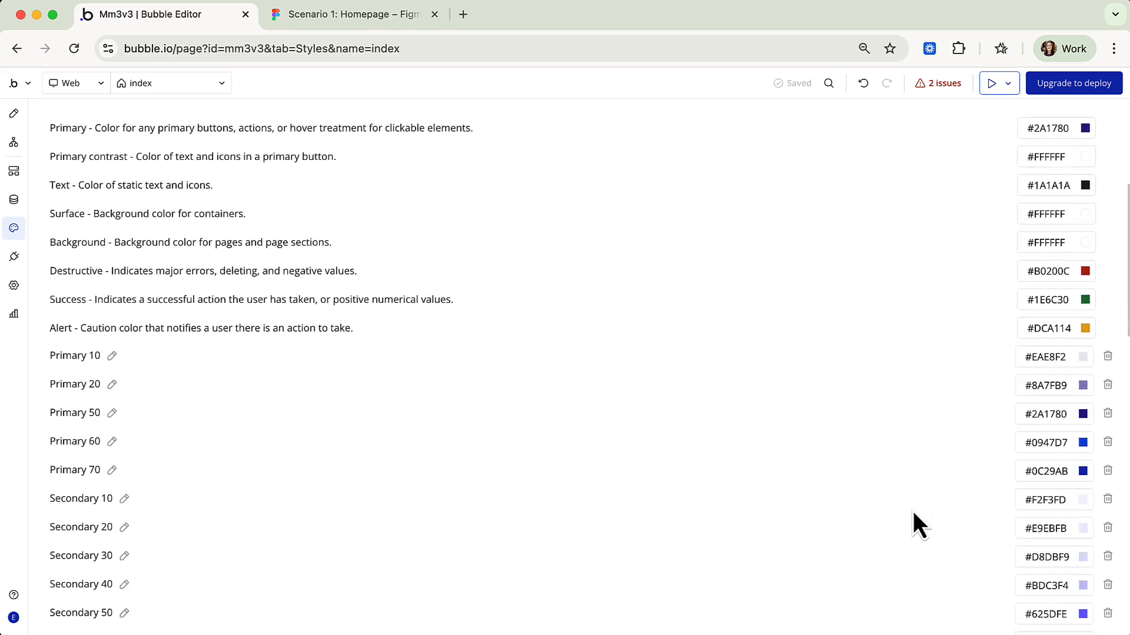
pyautogui.scroll(-1, 912, 510)
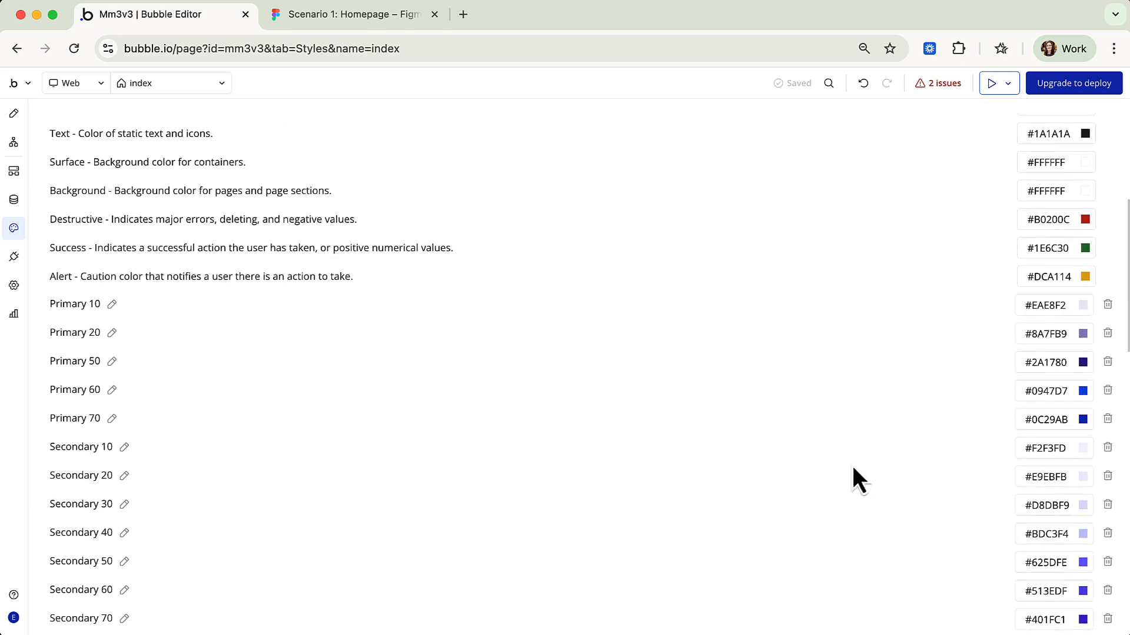
pyautogui.click(366, 19)
pyautogui.click(551, 197)
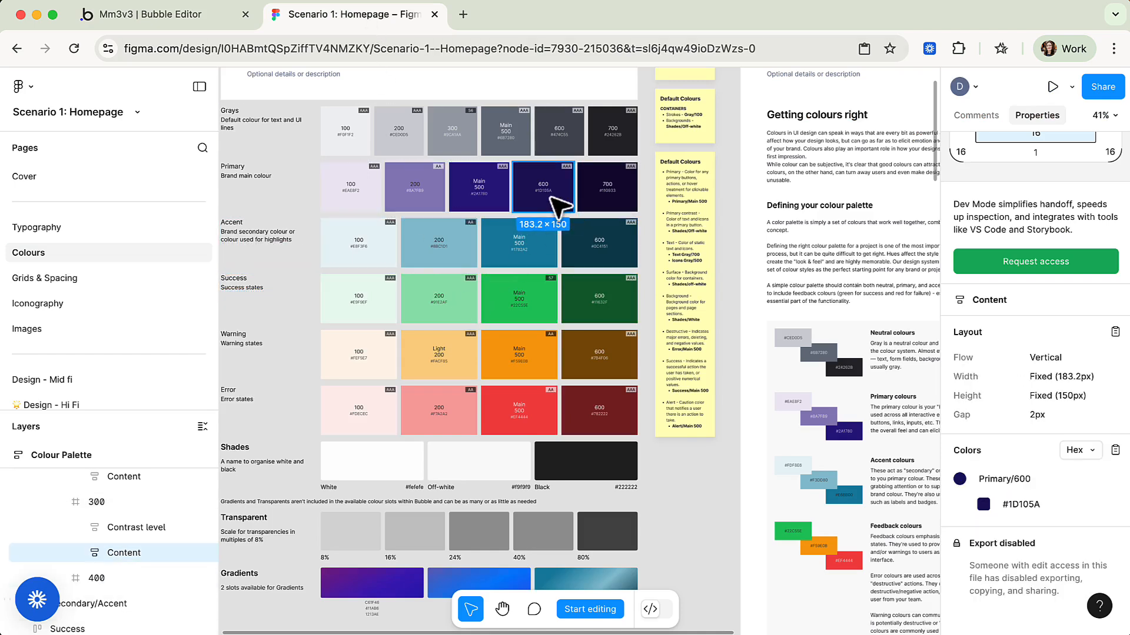
pyautogui.click(1021, 506)
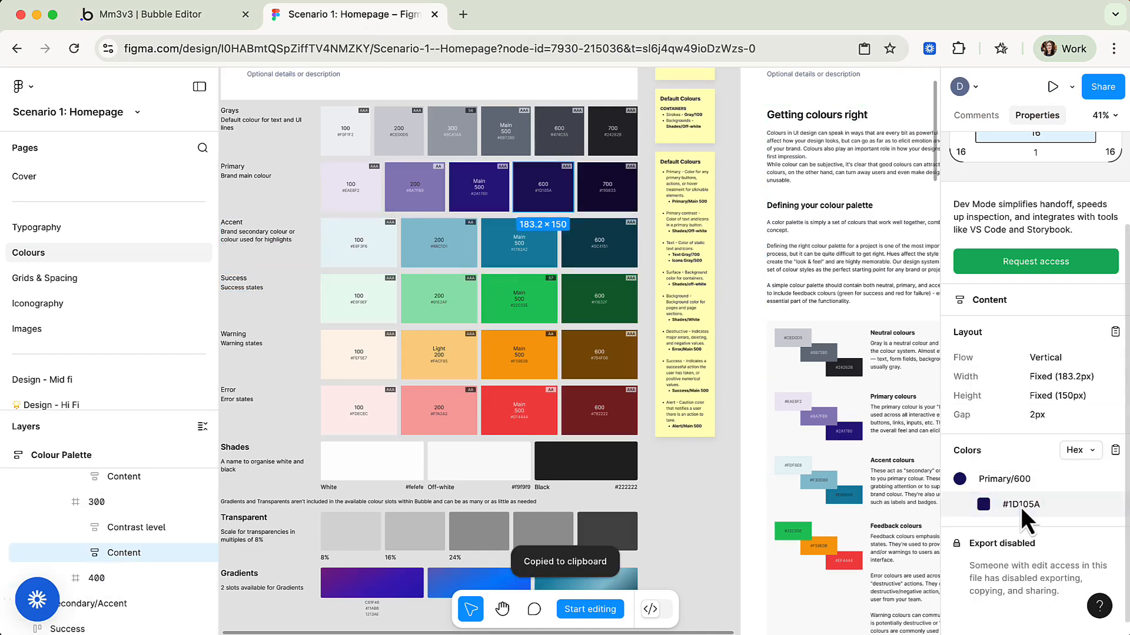
pyautogui.click(189, 17)
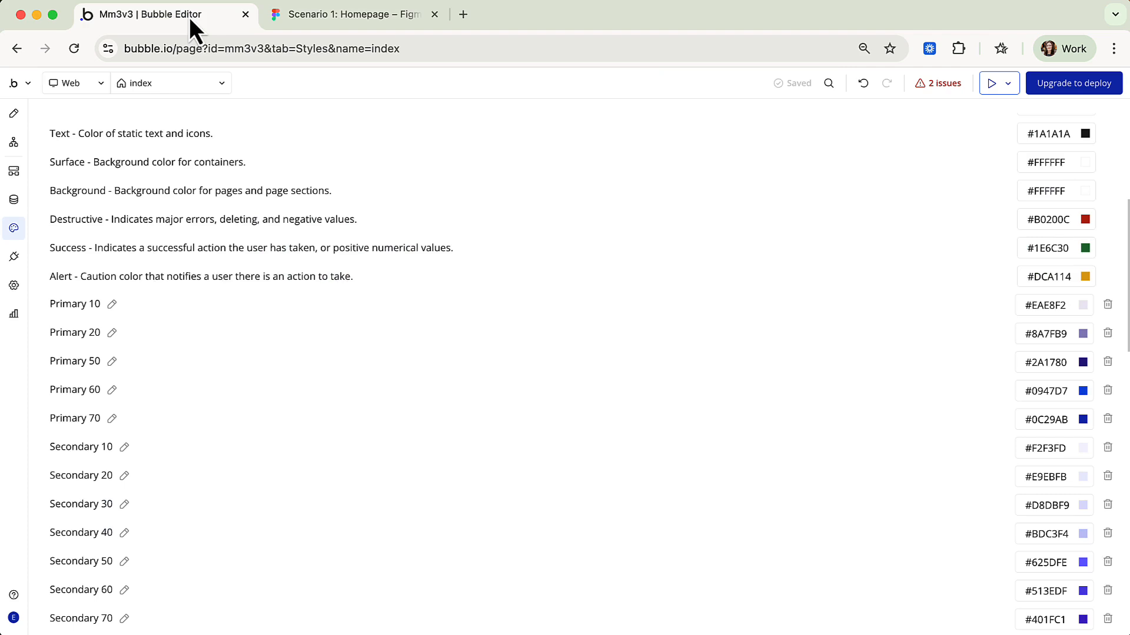
pyautogui.click(1065, 392)
pyautogui.press('super+v')
# Step: Copy the Primary/700 hex code from the Figma palette and set Bubble's Primary 70 variable to #110933
pyautogui.click(326, 21)
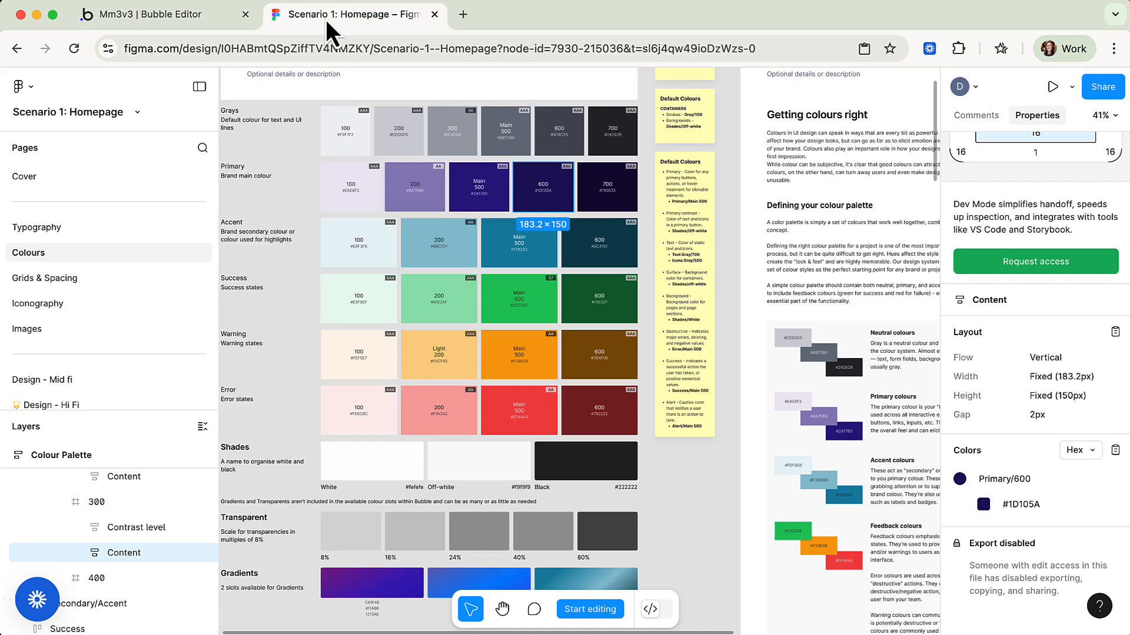
pyautogui.click(606, 194)
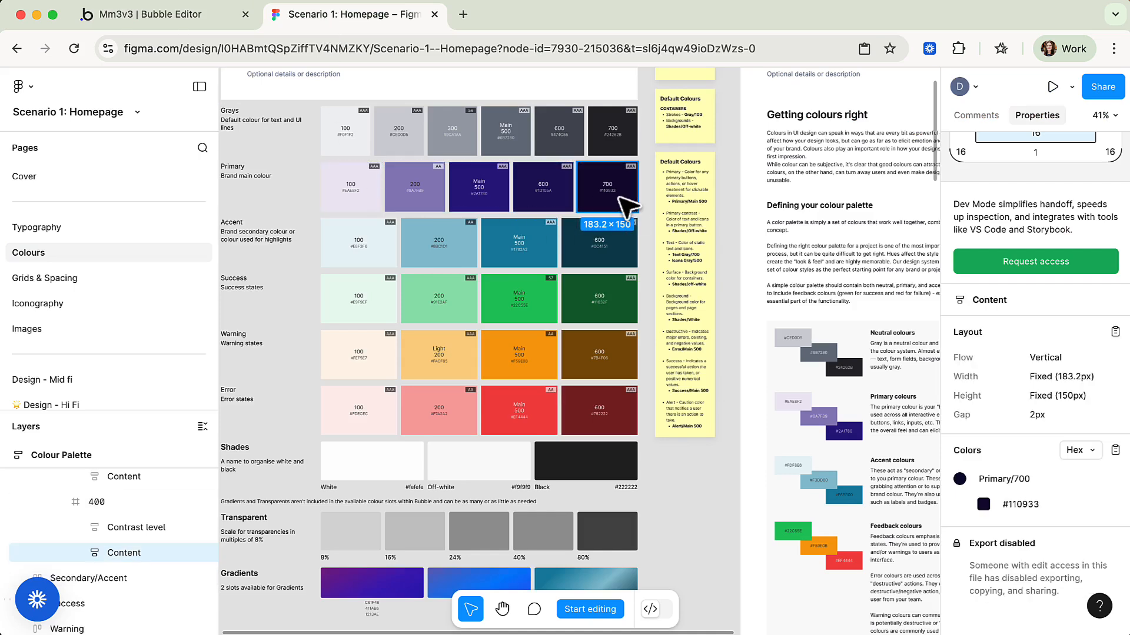
pyautogui.click(1028, 510)
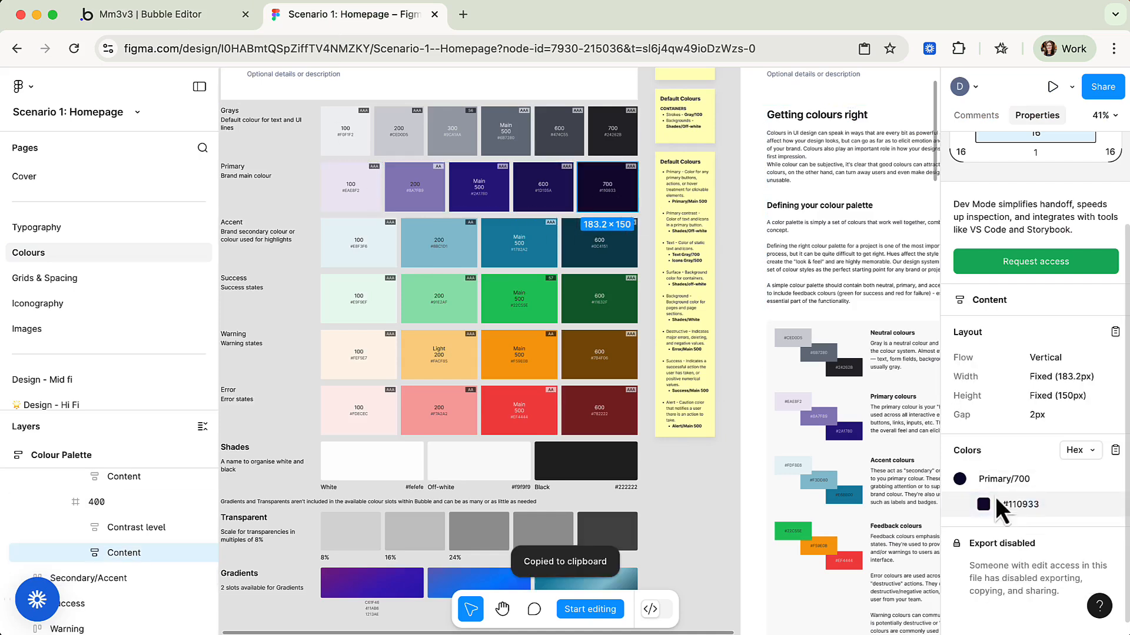
pyautogui.click(132, 15)
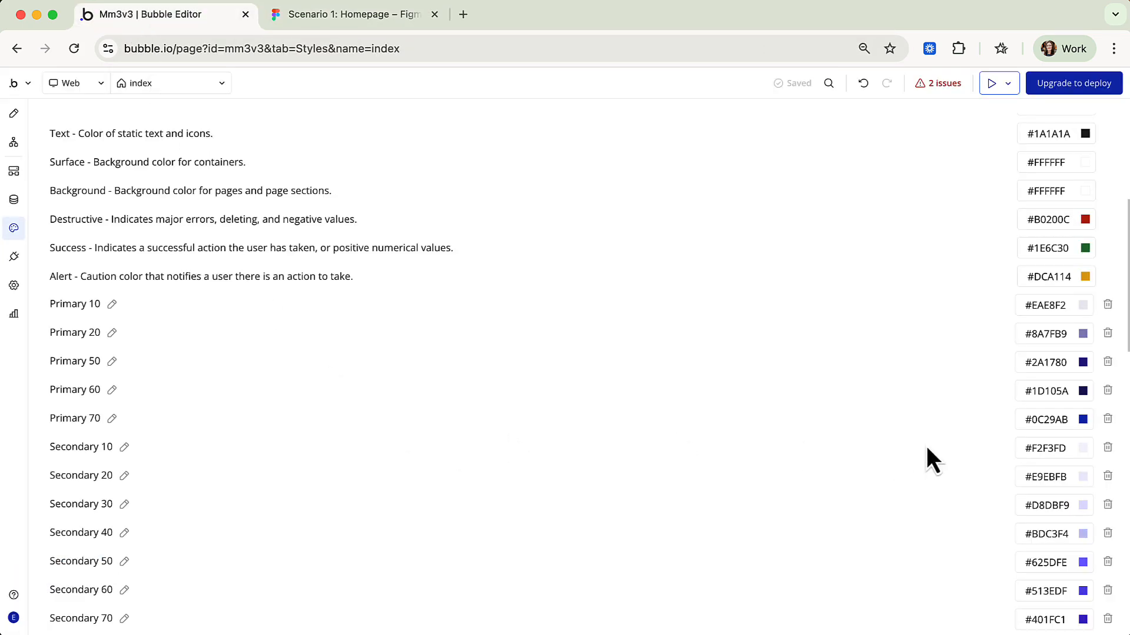
pyautogui.click(1065, 419)
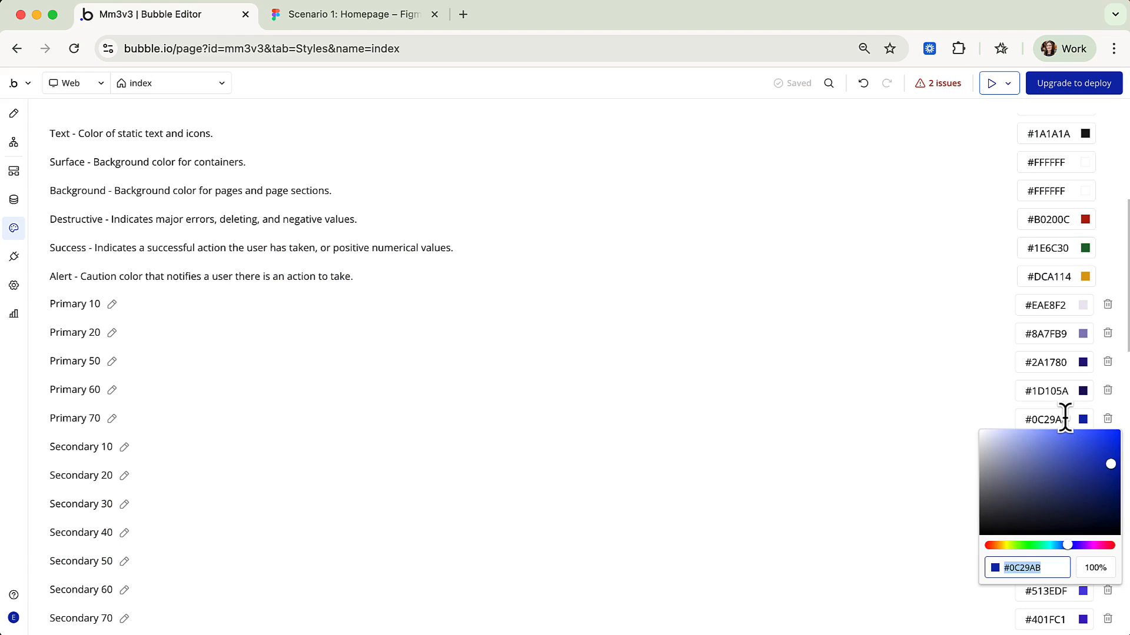
pyautogui.press('super+v')
pyautogui.click(946, 405)
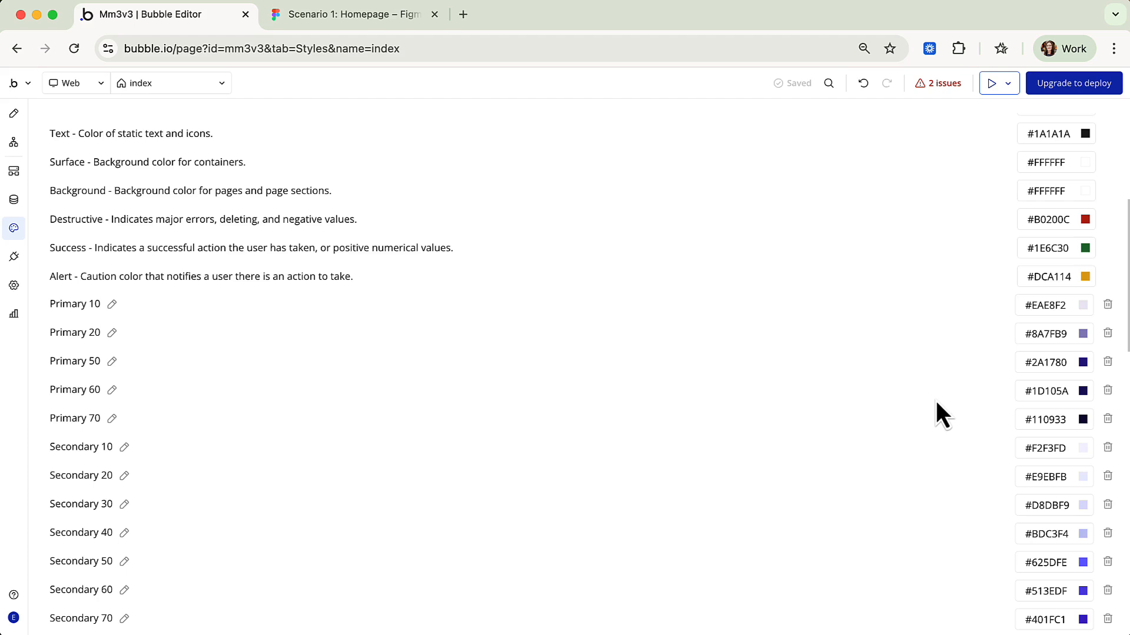
# Step: Check the Grays row in the Figma palette and delete Bubble's color variables Gray 40 and Gray 80
pyautogui.scroll(-3, 911, 478)
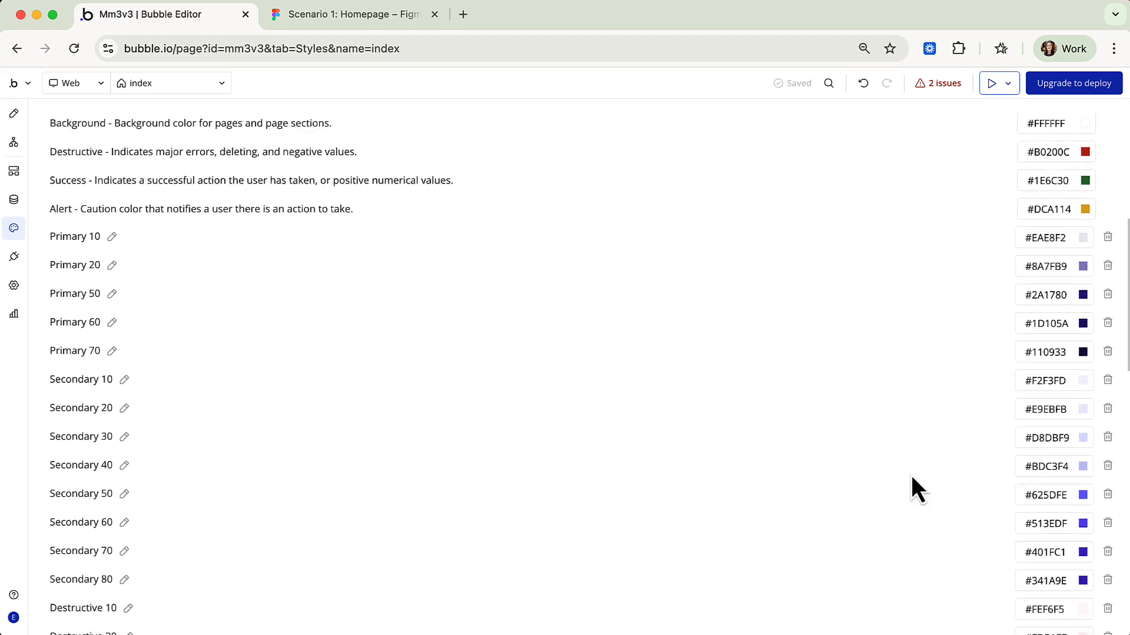
pyautogui.scroll(5, 911, 477)
pyautogui.scroll(-1, 911, 488)
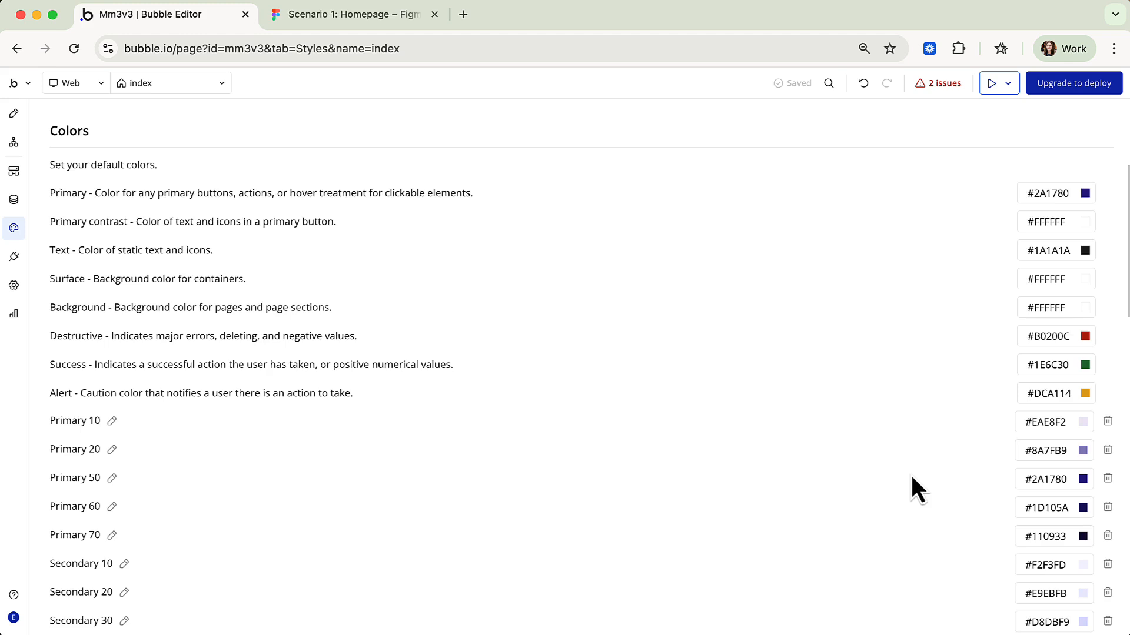
pyautogui.click(372, 14)
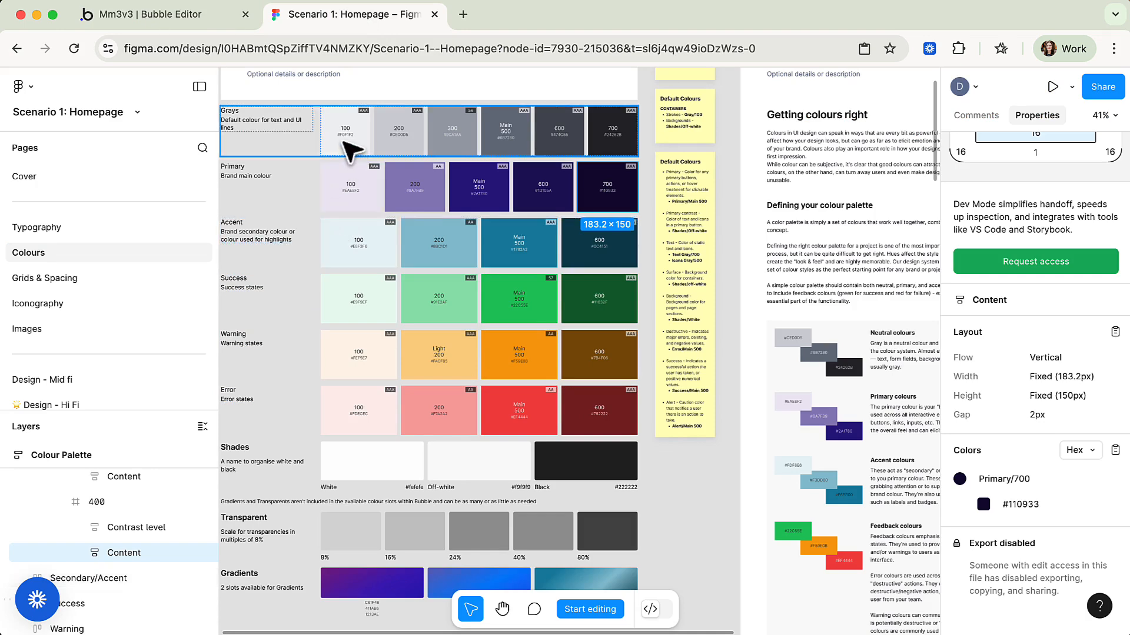
pyautogui.click(189, 14)
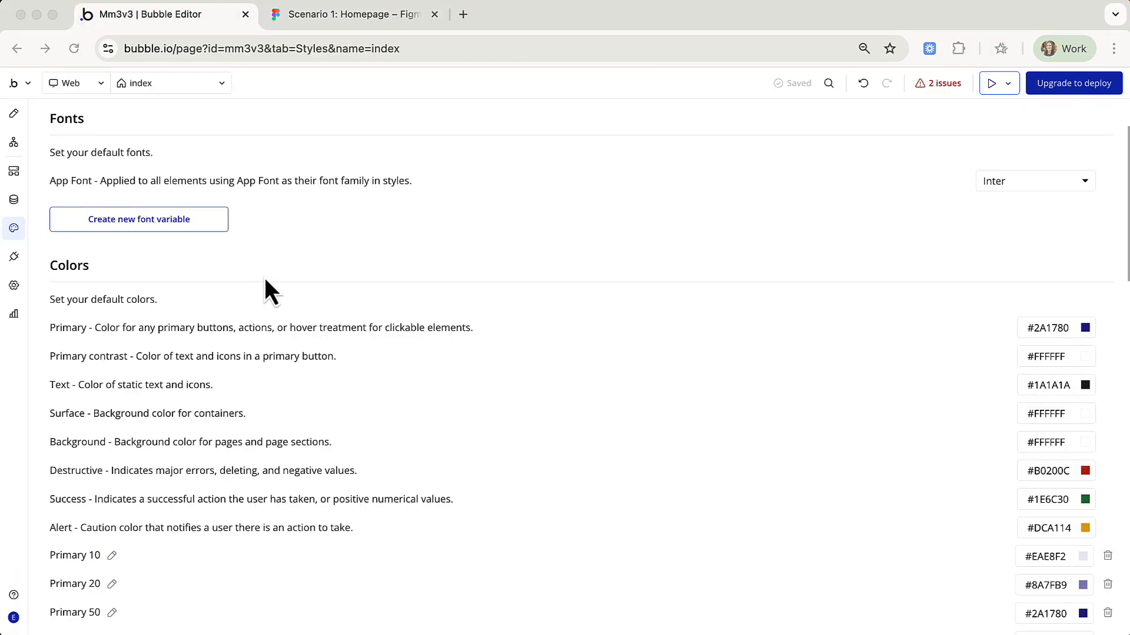
pyautogui.scroll(-20, 265, 281)
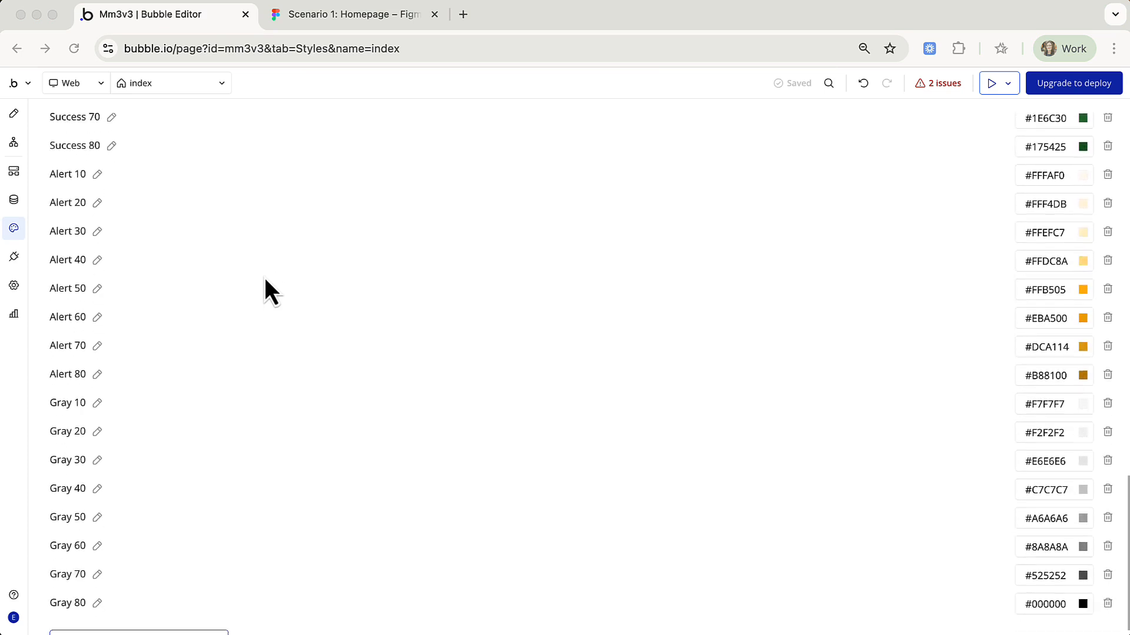
pyautogui.scroll(-1, 265, 282)
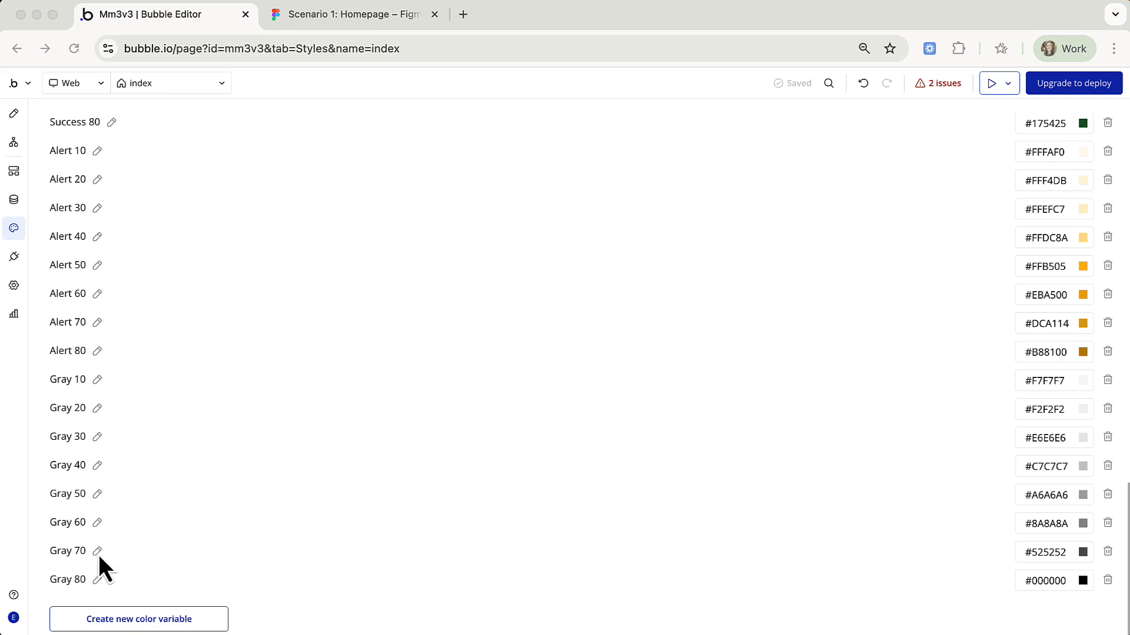
pyautogui.click(1108, 466)
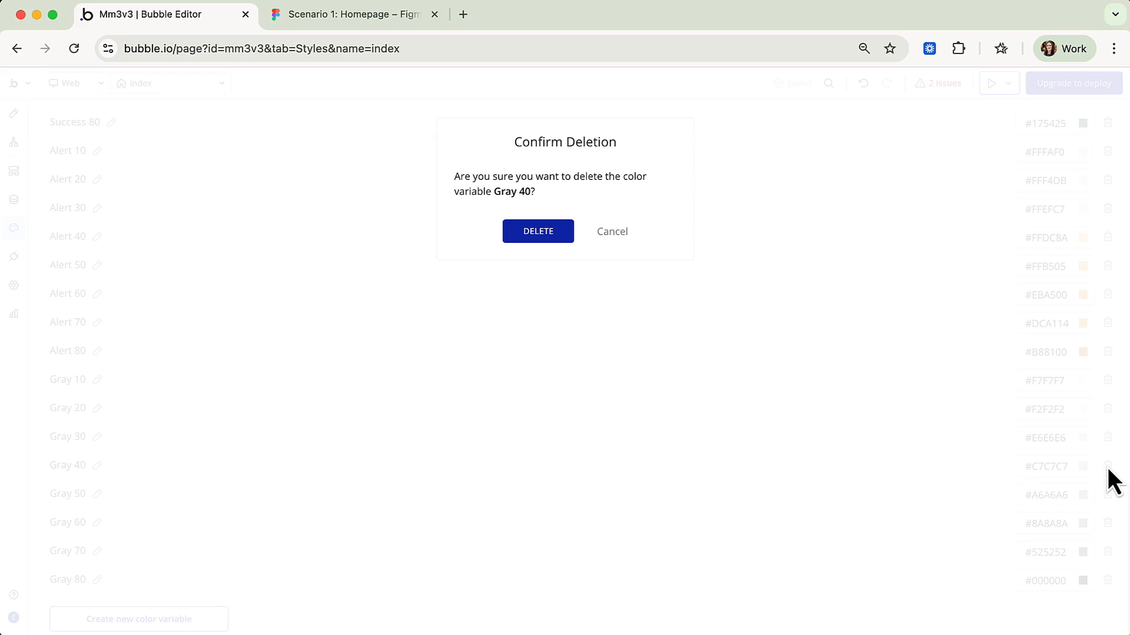
pyautogui.click(559, 238)
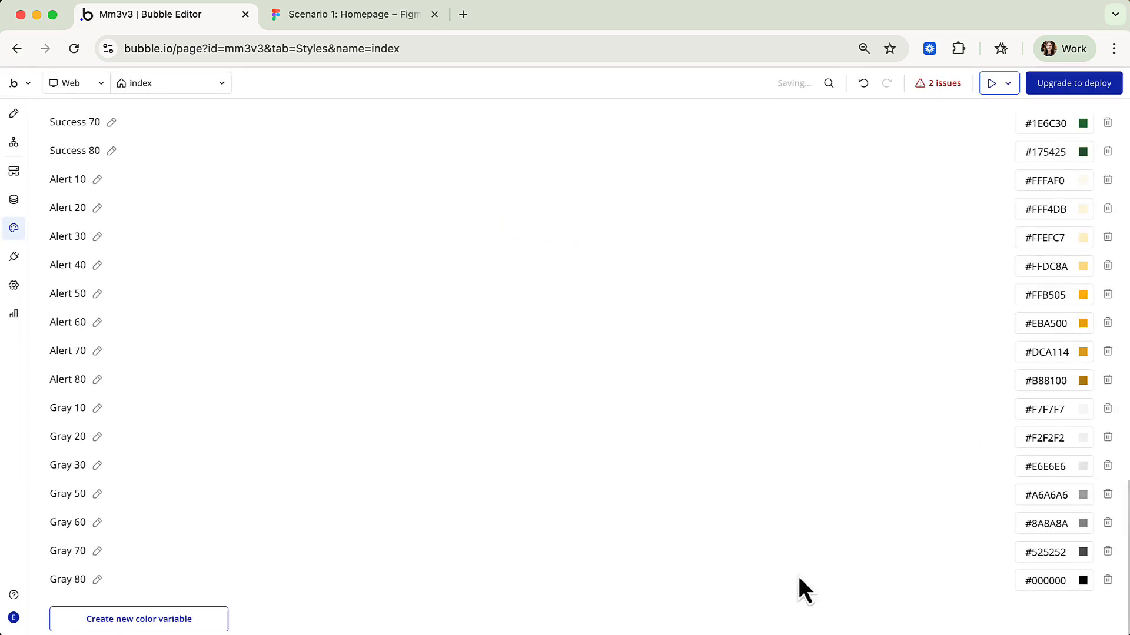
pyautogui.click(1107, 581)
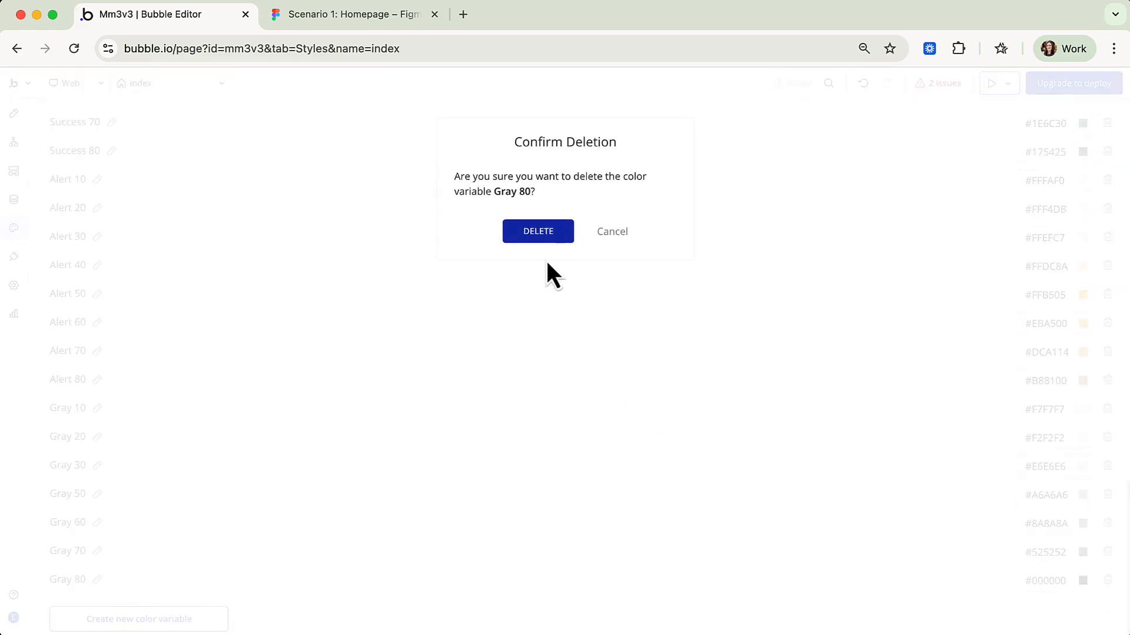
pyautogui.click(538, 236)
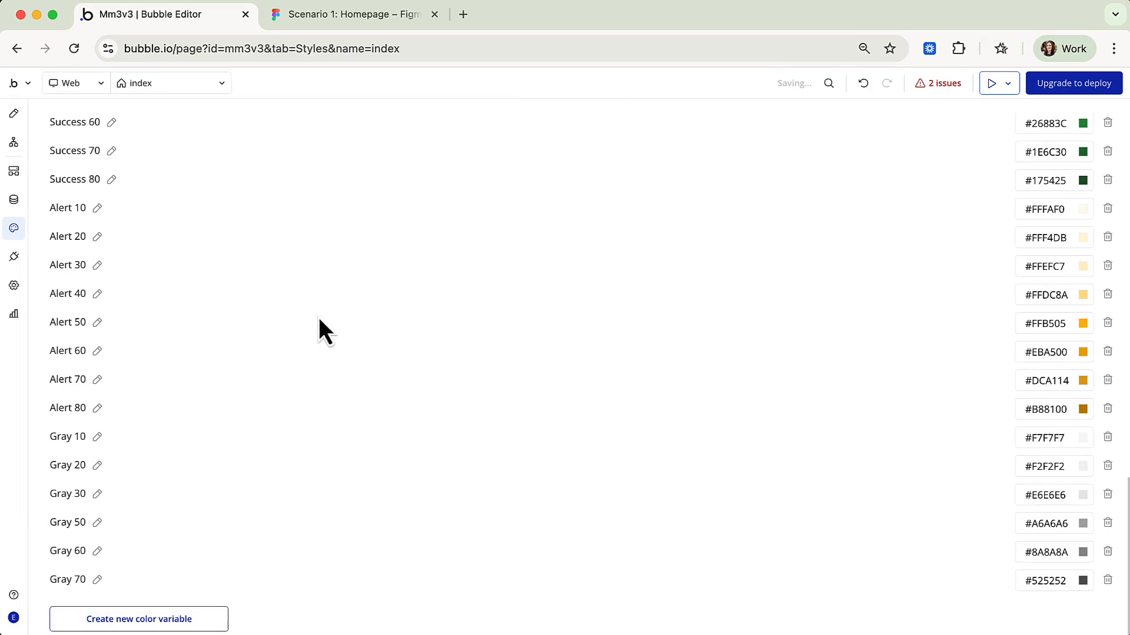
# Step: Copy the Gray/100 hex code from the Figma palette and set Bubble's Gray 10 variable to #F0F1F2
pyautogui.click(326, 20)
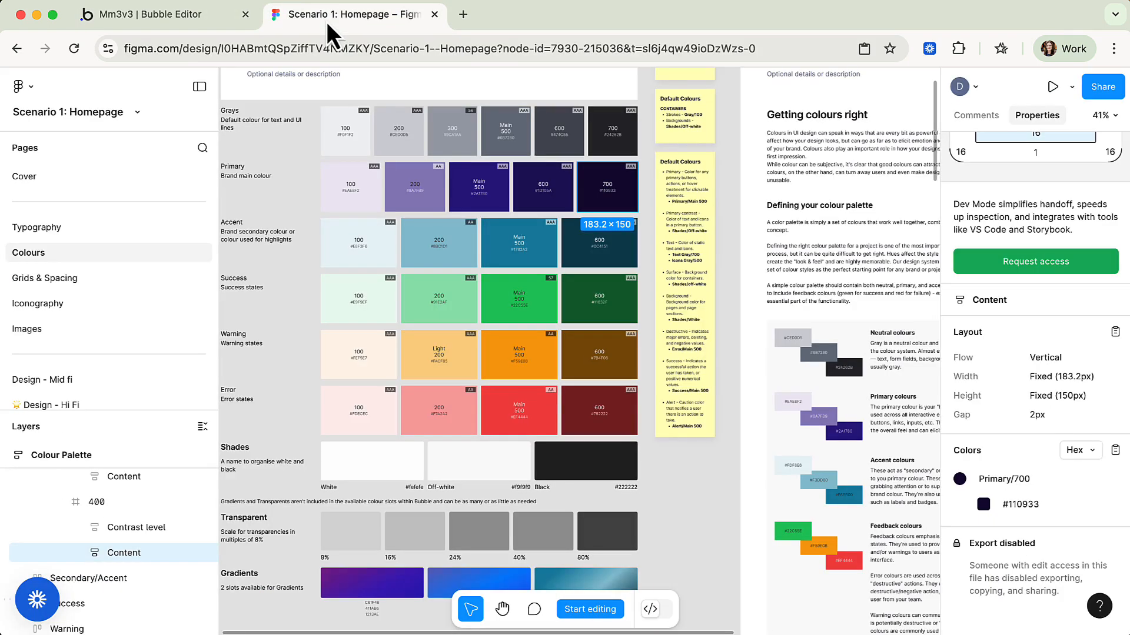
pyautogui.click(363, 137)
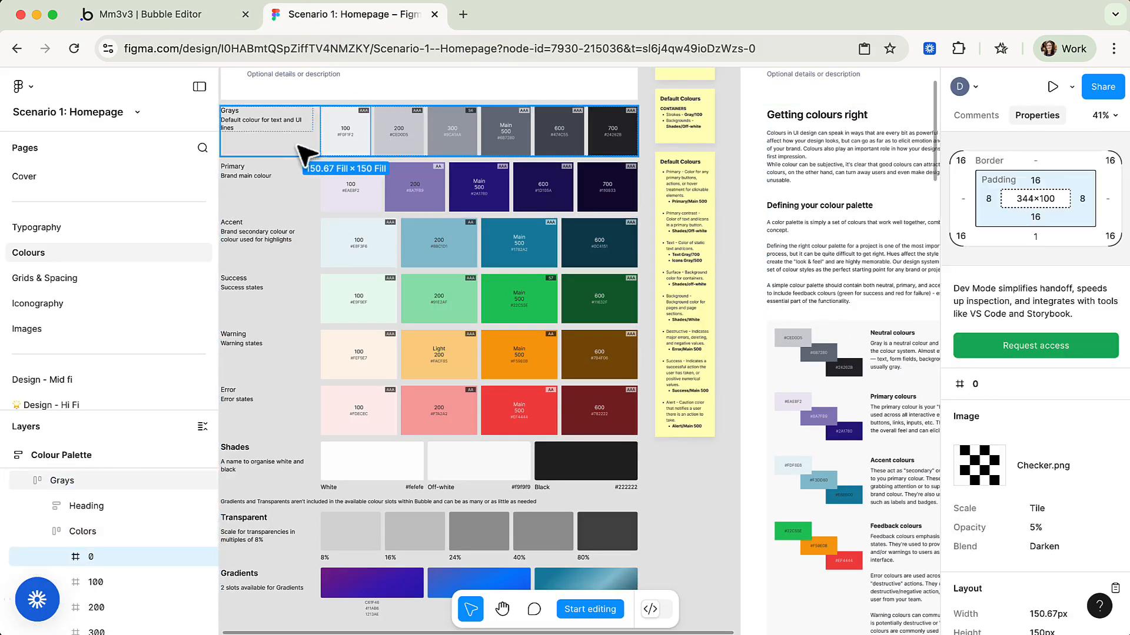
pyautogui.doubleClick(364, 148)
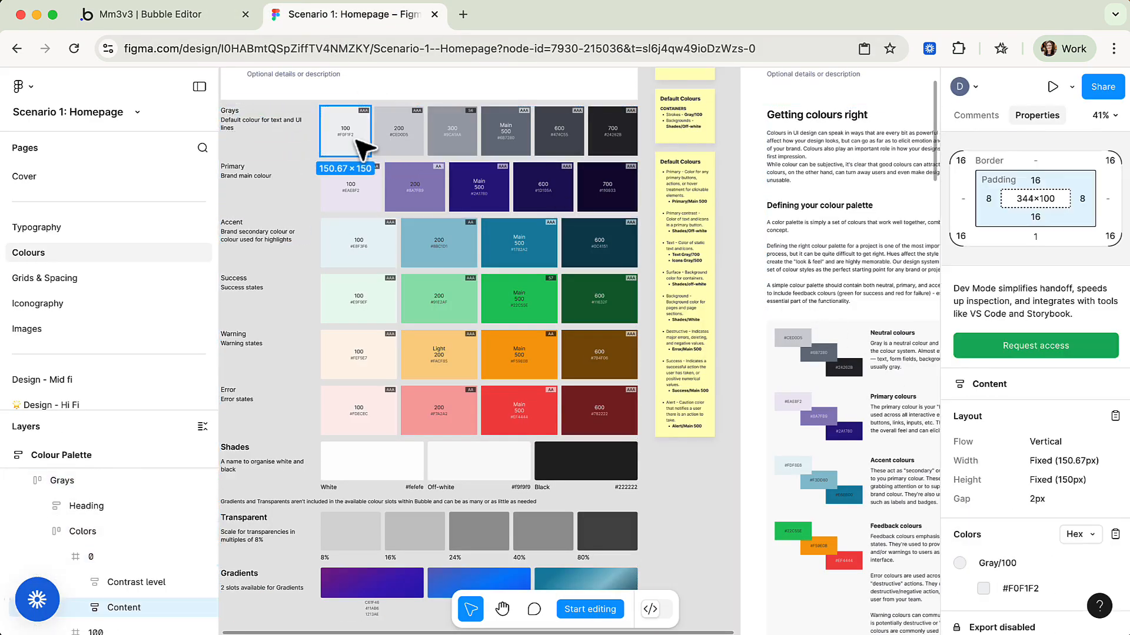
pyautogui.click(1022, 586)
pyautogui.click(131, 14)
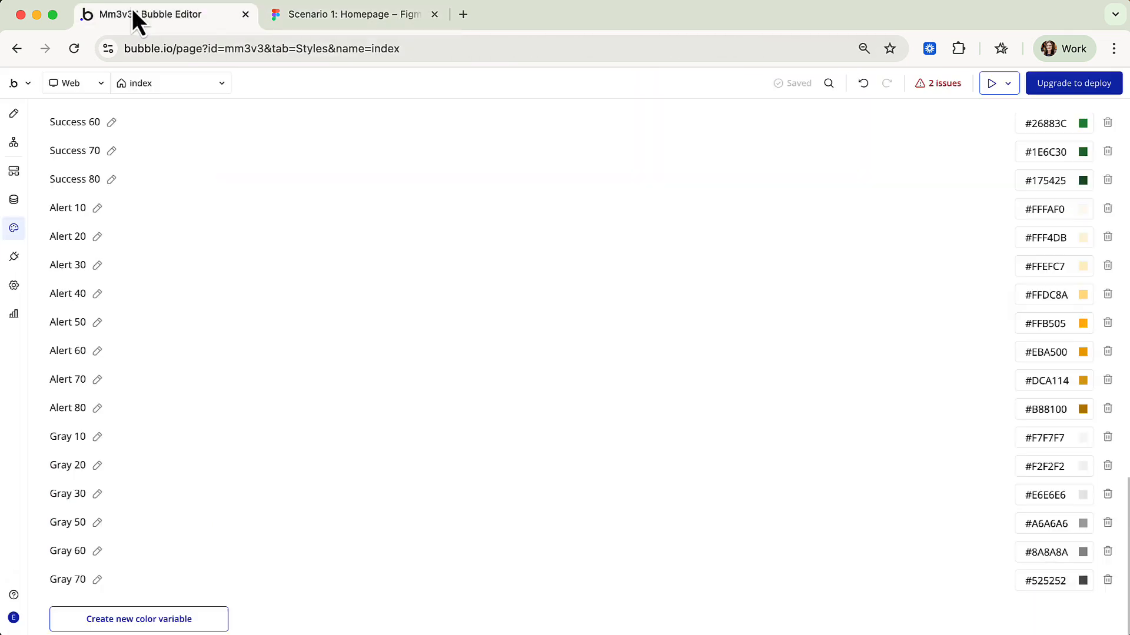
pyautogui.click(1064, 437)
pyautogui.press('super+v')
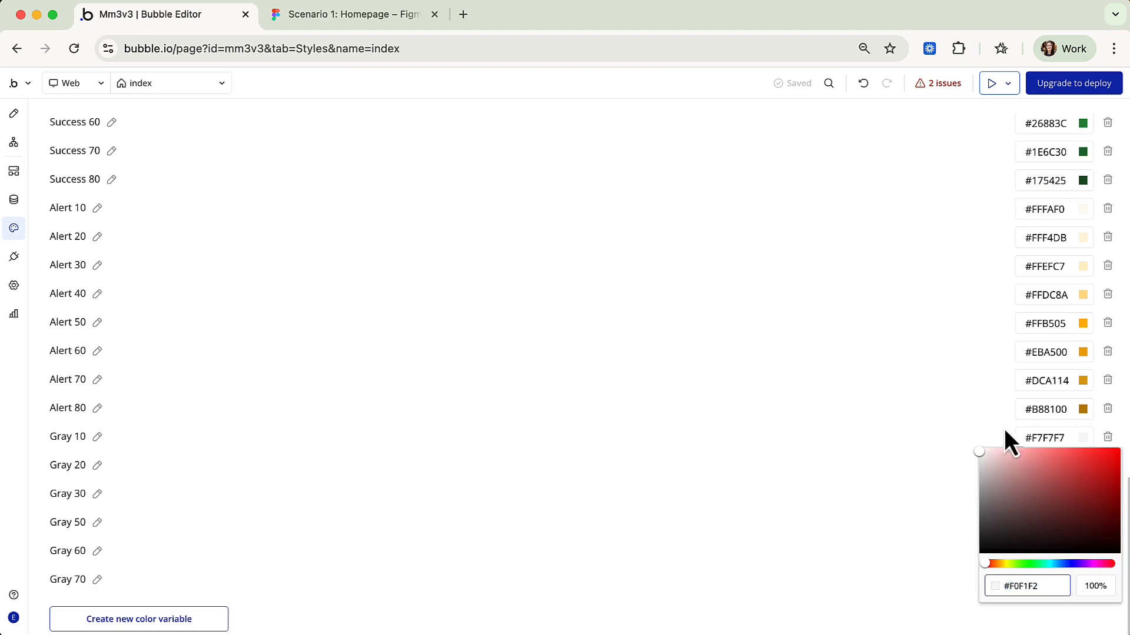
pyautogui.click(887, 435)
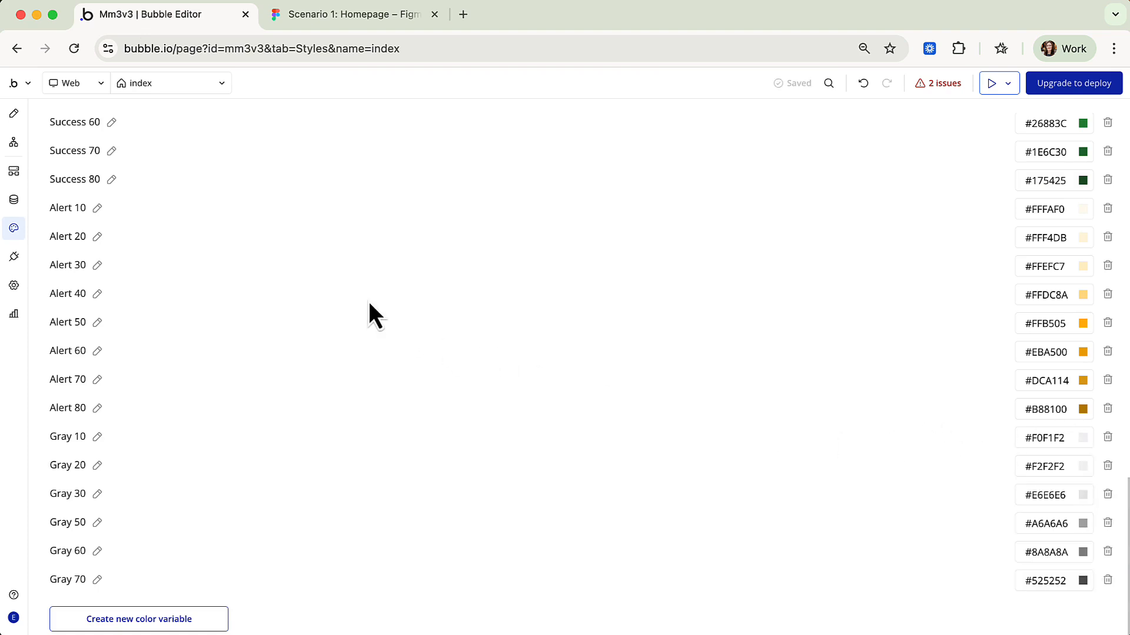
# Step: Copy the Gray/200 hex code from the Figma palette and set Bubble's Gray 20 variable to #CED0D5
pyautogui.click(327, 17)
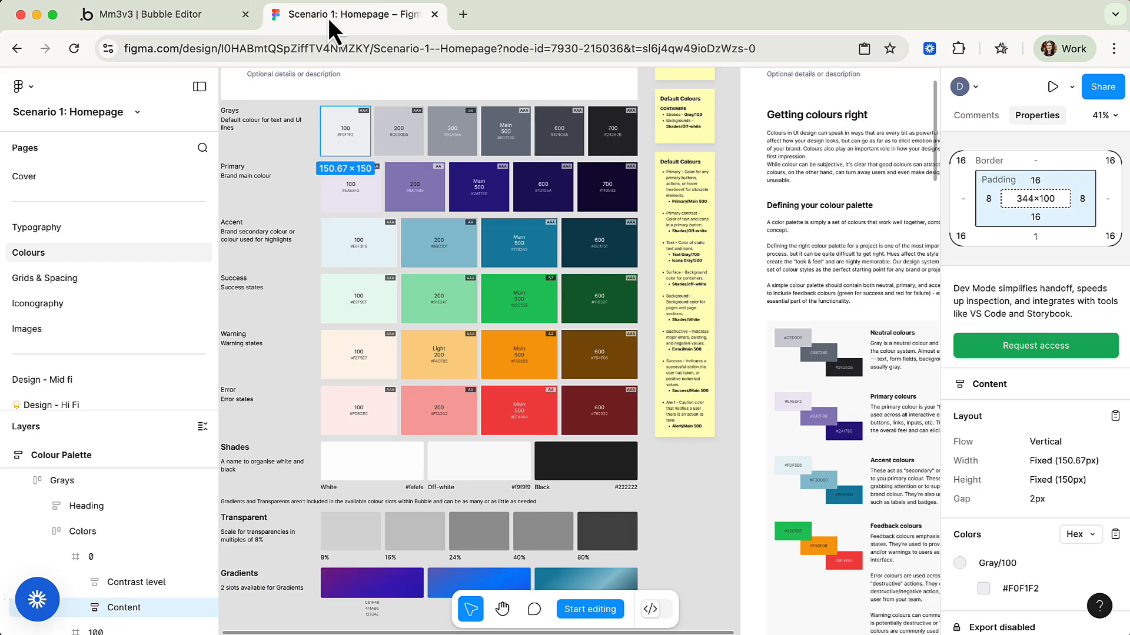
pyautogui.click(417, 141)
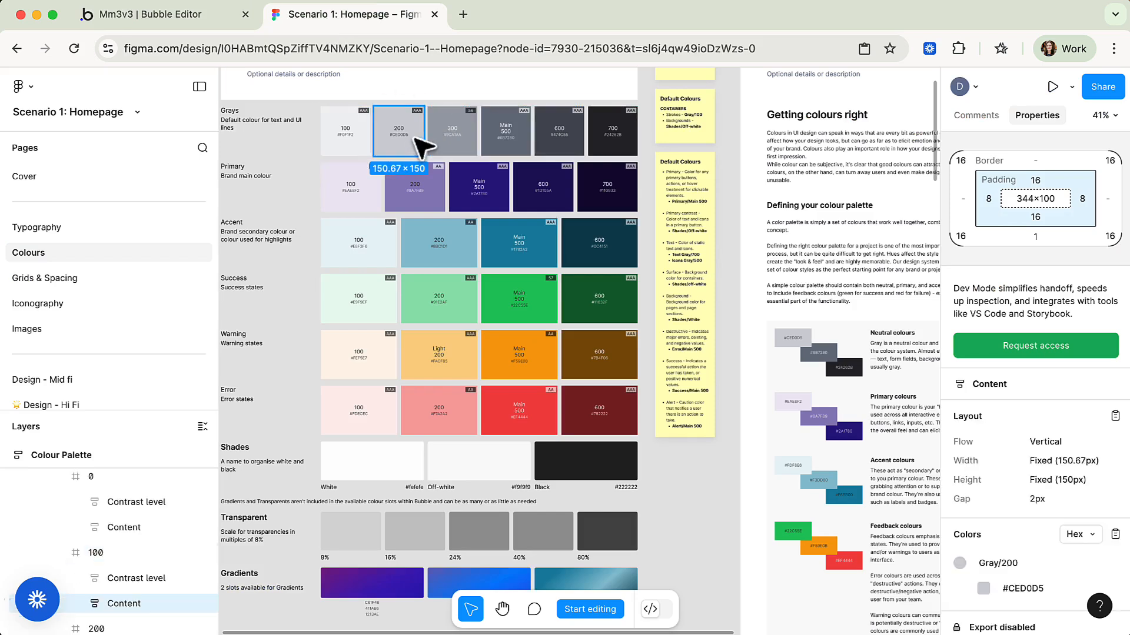
pyautogui.click(1025, 592)
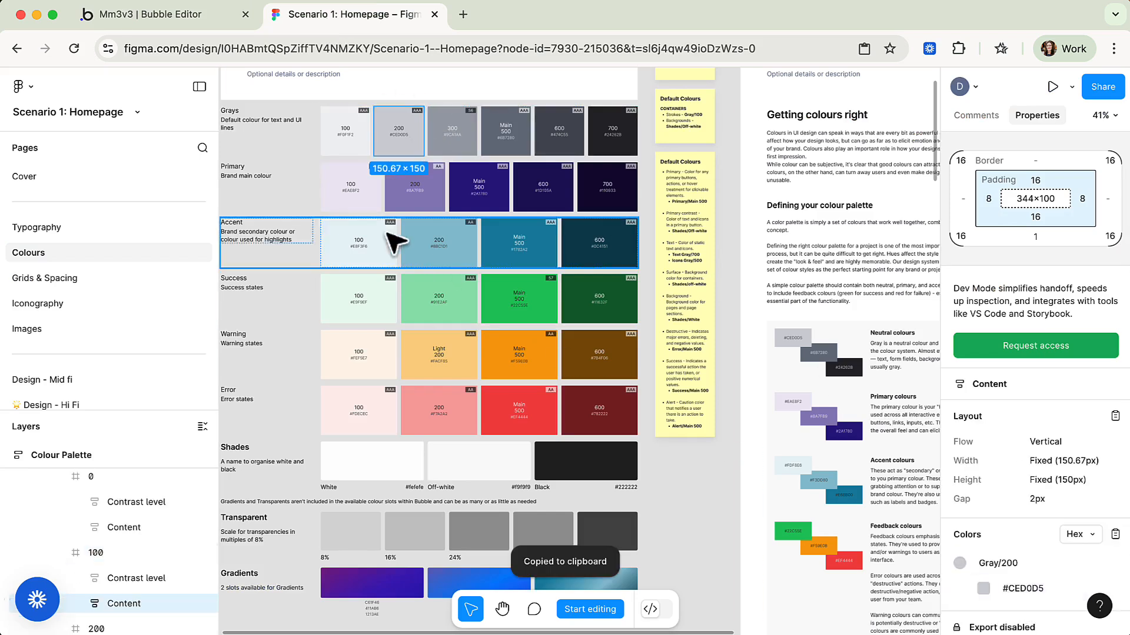
pyautogui.click(187, 20)
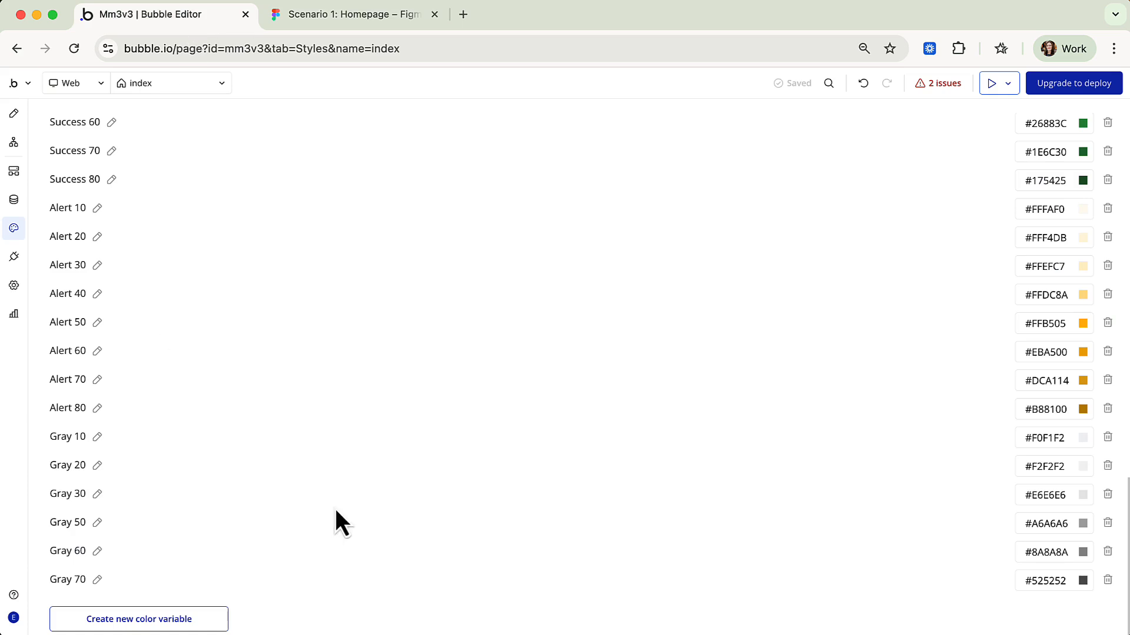
pyautogui.click(1062, 466)
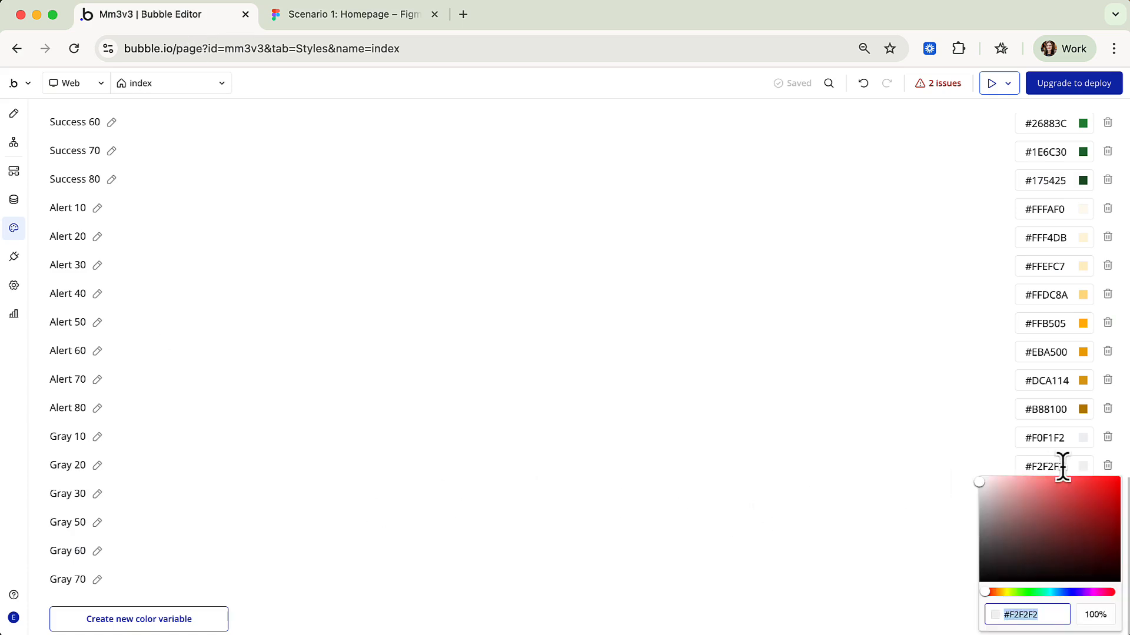
pyautogui.press('cmd+v')
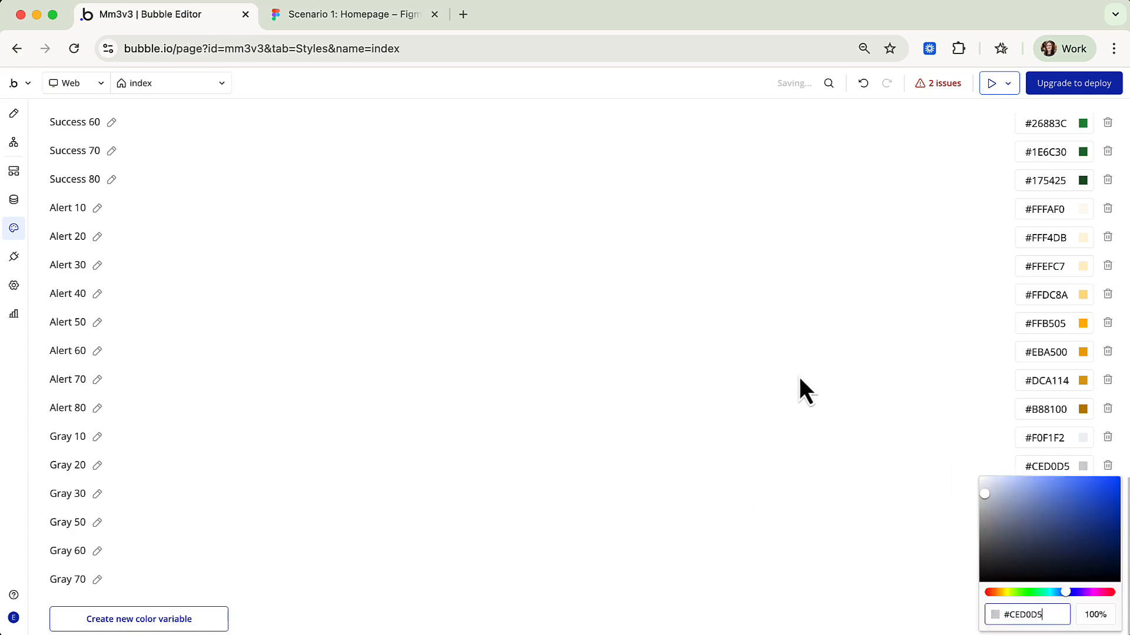
# Step: Copy the Gray/300 hex code from the Figma palette and set Bubble's Gray 30 variable to #9CA1AA
pyautogui.click(650, 345)
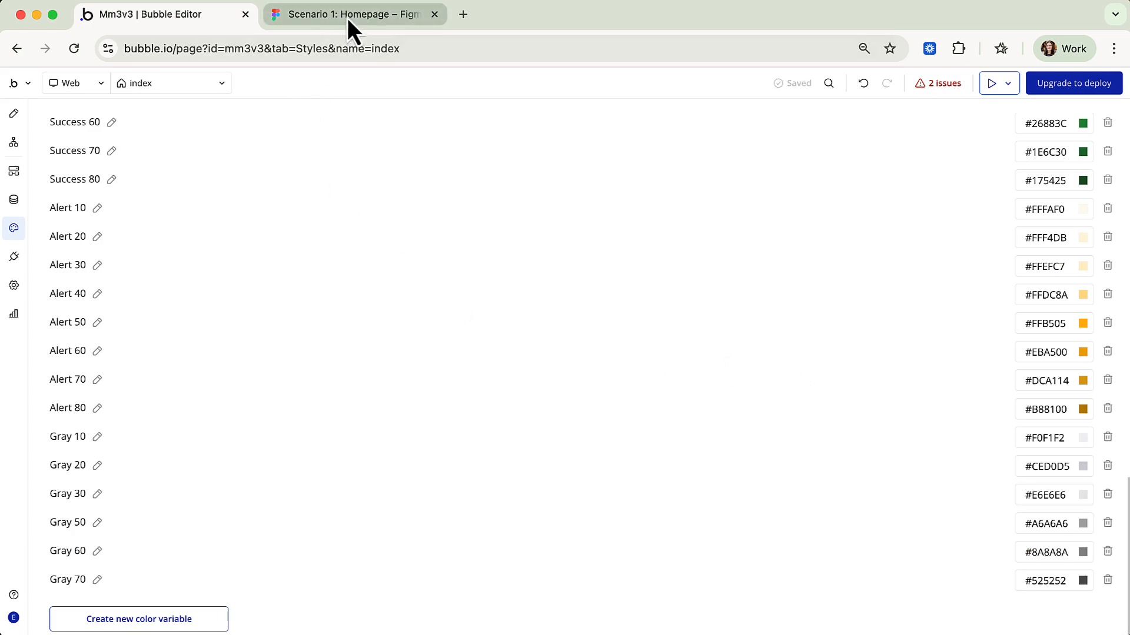
pyautogui.click(347, 18)
pyautogui.click(469, 152)
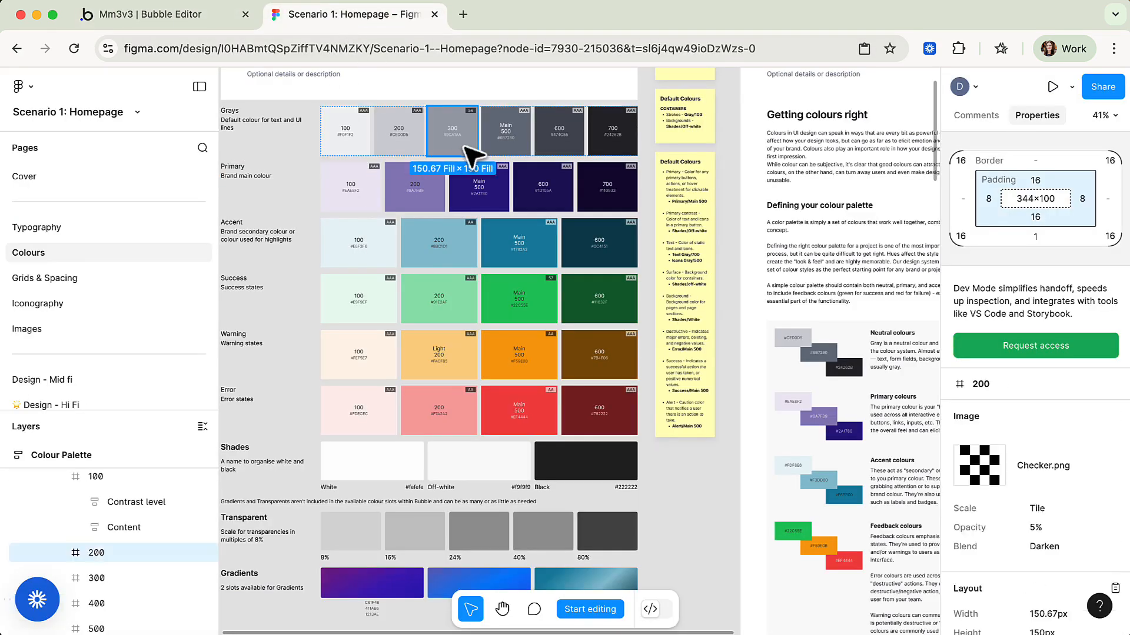
pyautogui.click(1029, 588)
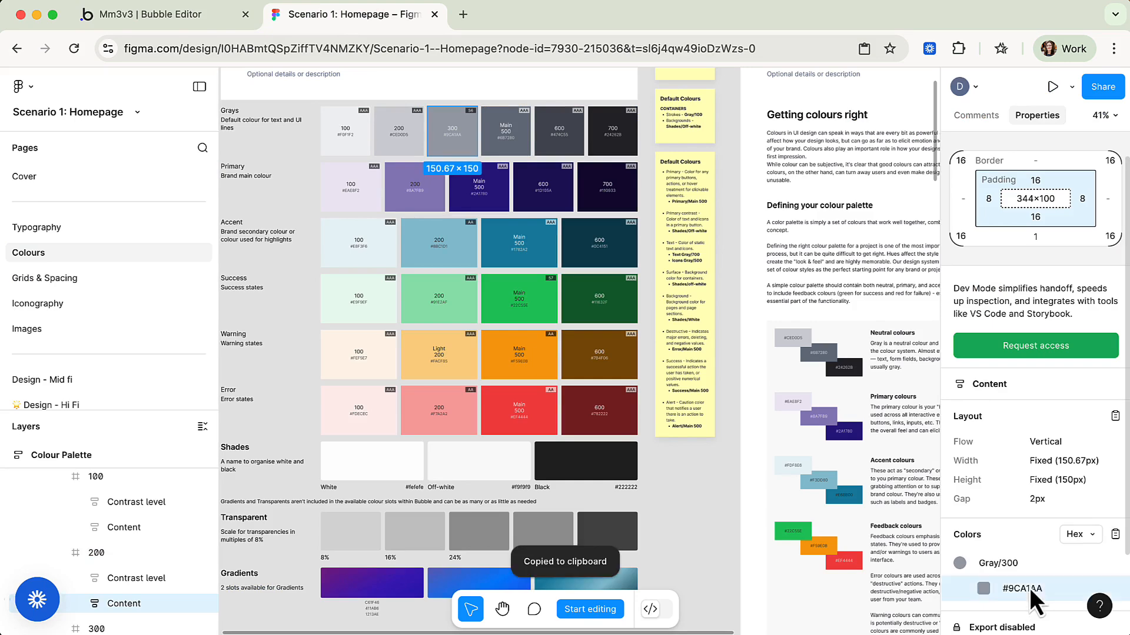
pyautogui.click(147, 21)
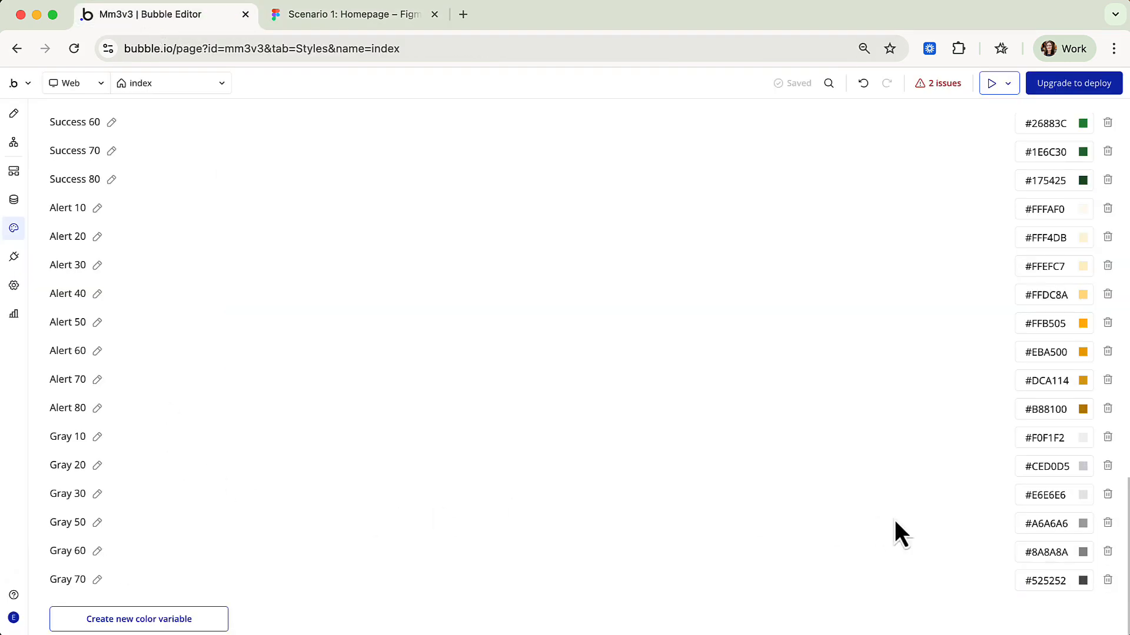
pyautogui.click(1072, 495)
pyautogui.press('super+v')
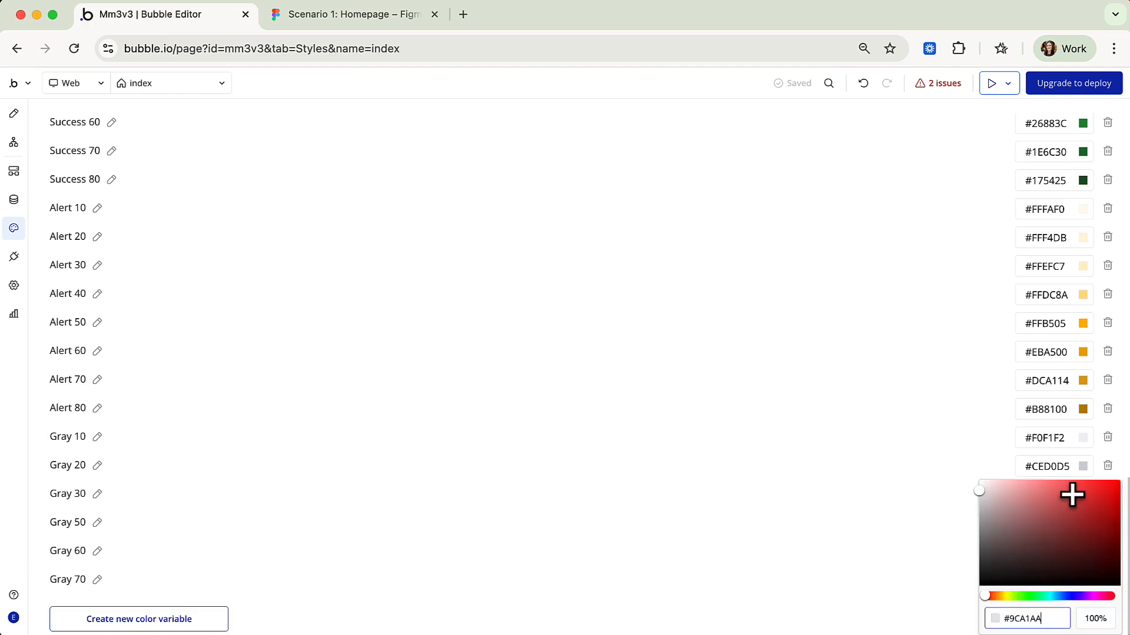
pyautogui.click(838, 432)
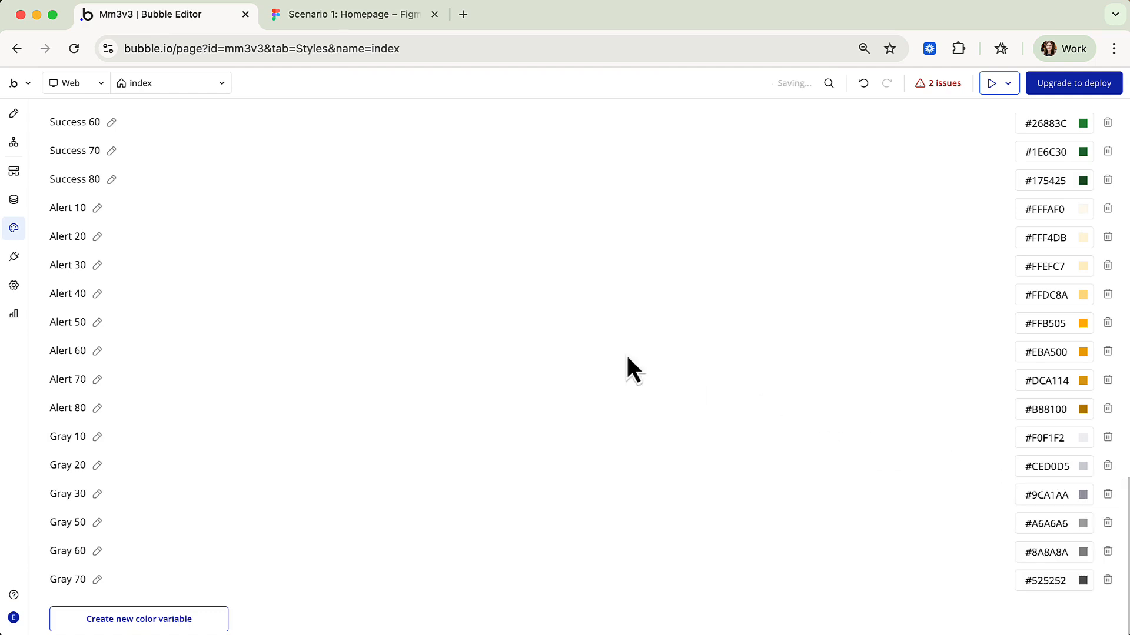
# Step: Copy the Gray/500 hex code from the Figma palette and set Bubble's Gray 50 variable to #6B7280
pyautogui.click(317, 20)
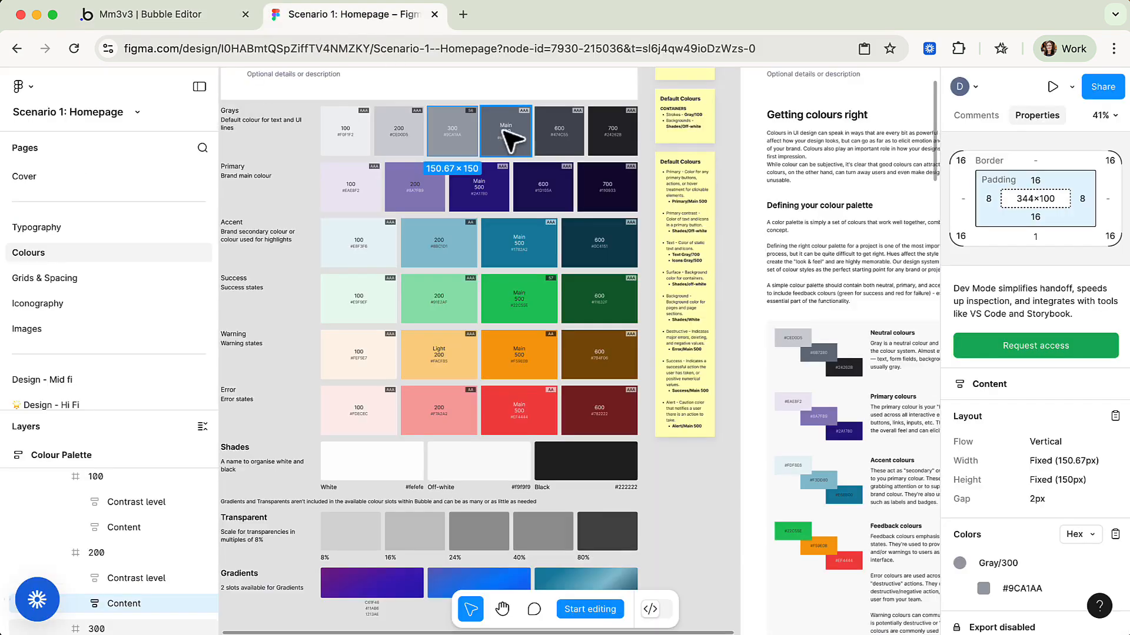
pyautogui.click(522, 143)
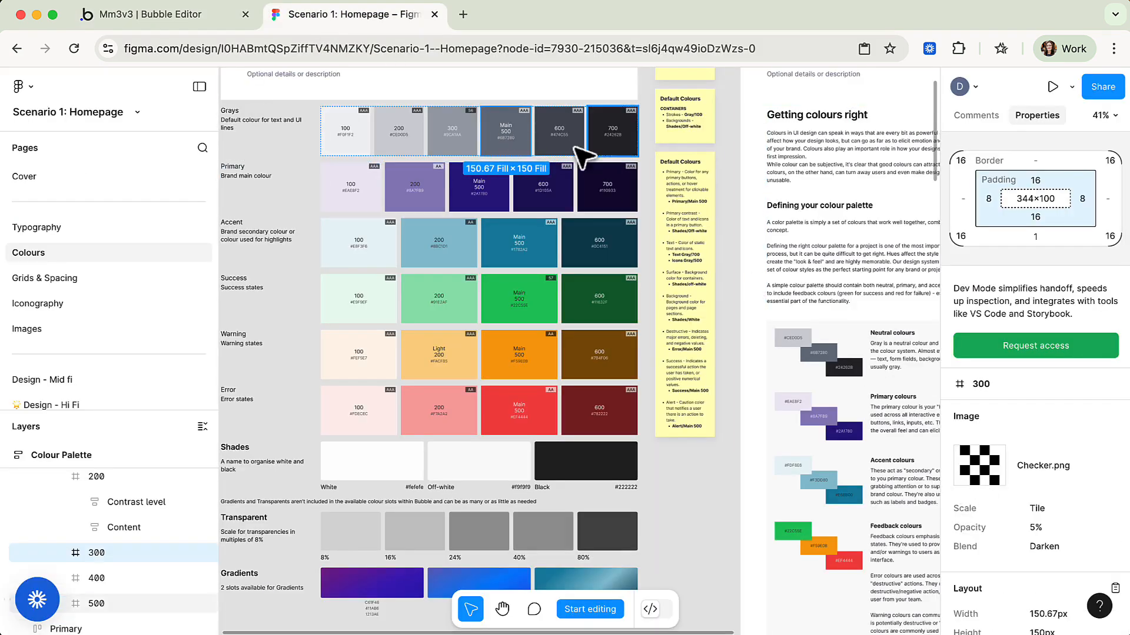
pyautogui.click(520, 147)
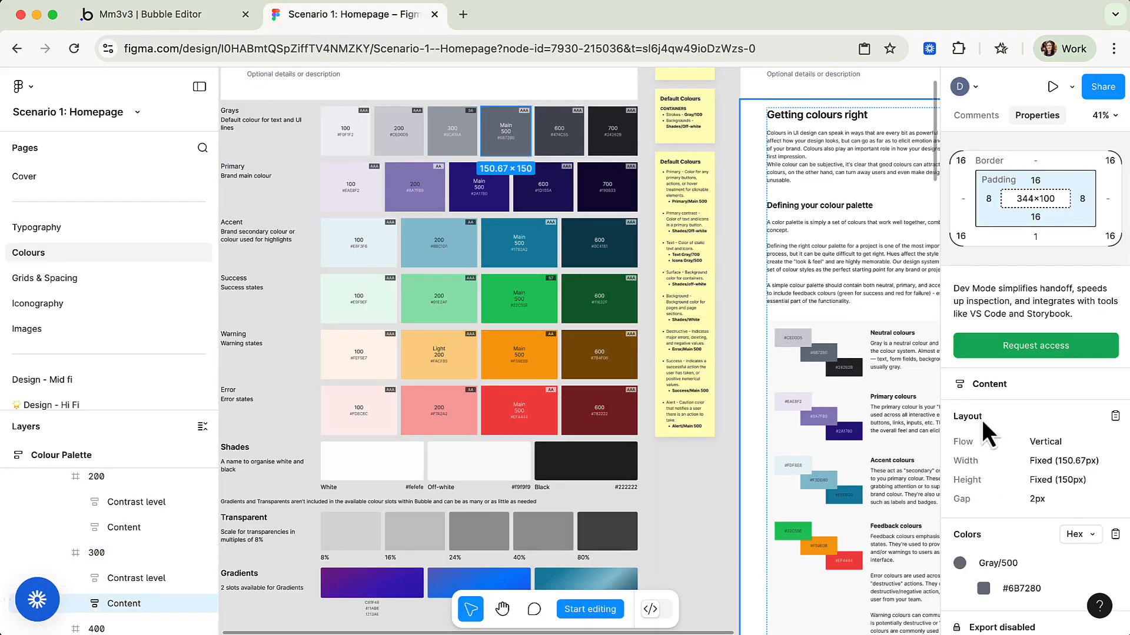
pyautogui.click(1026, 594)
pyautogui.click(175, 14)
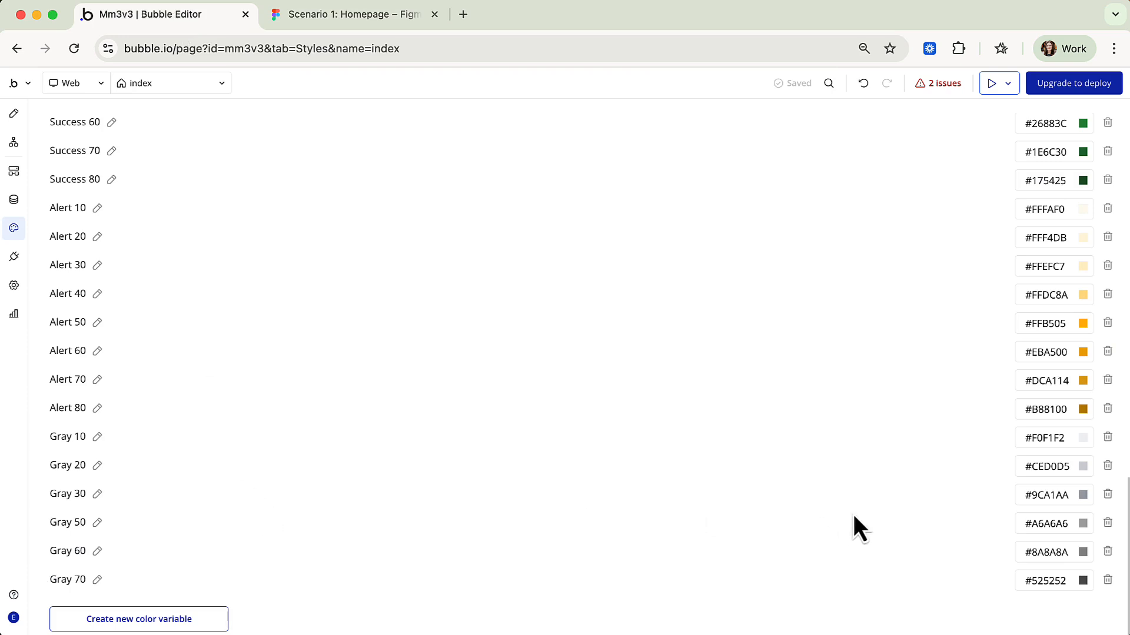
pyautogui.click(1082, 524)
pyautogui.press('super+v')
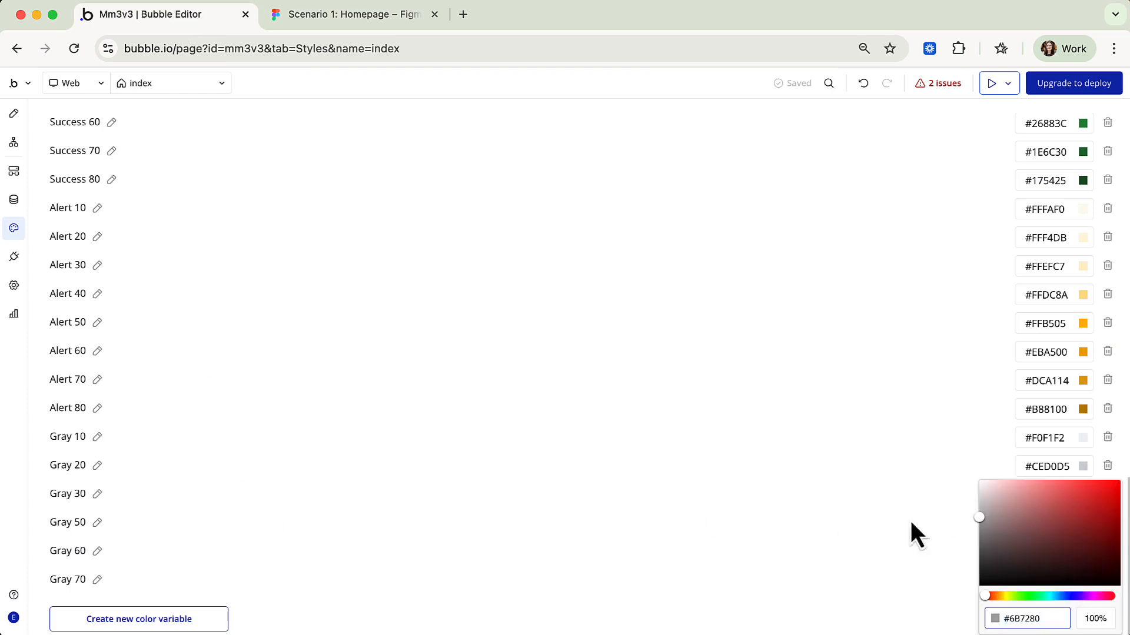
pyautogui.click(863, 519)
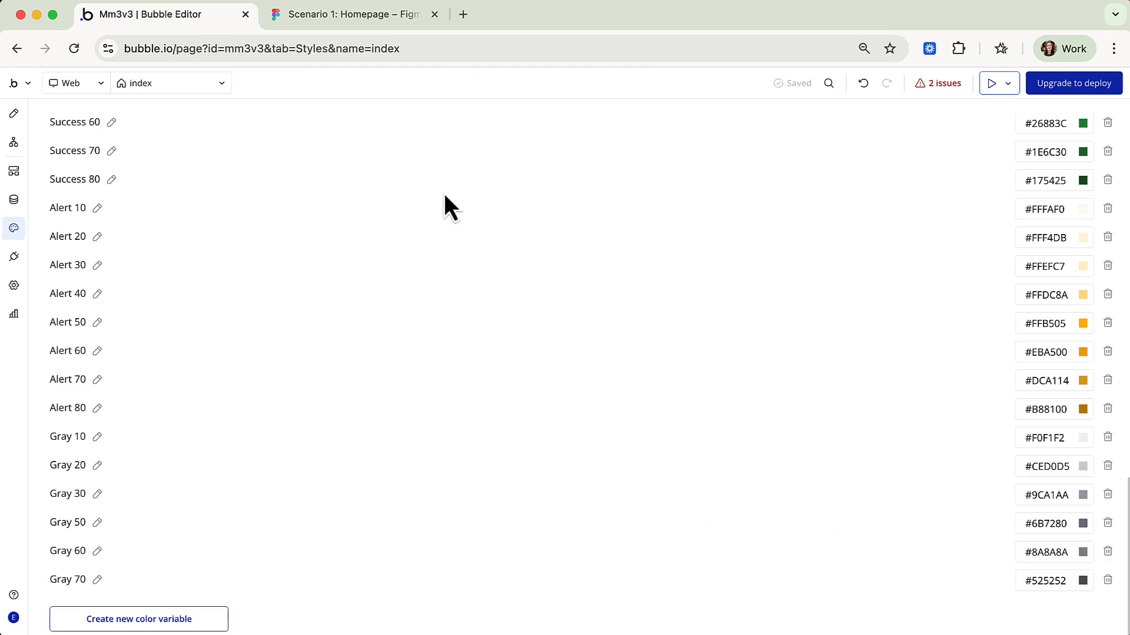
# Step: Copy the Gray/600 hex code from the Figma palette and set Bubble's Gray 60 variable to #474C55
pyautogui.click(313, 20)
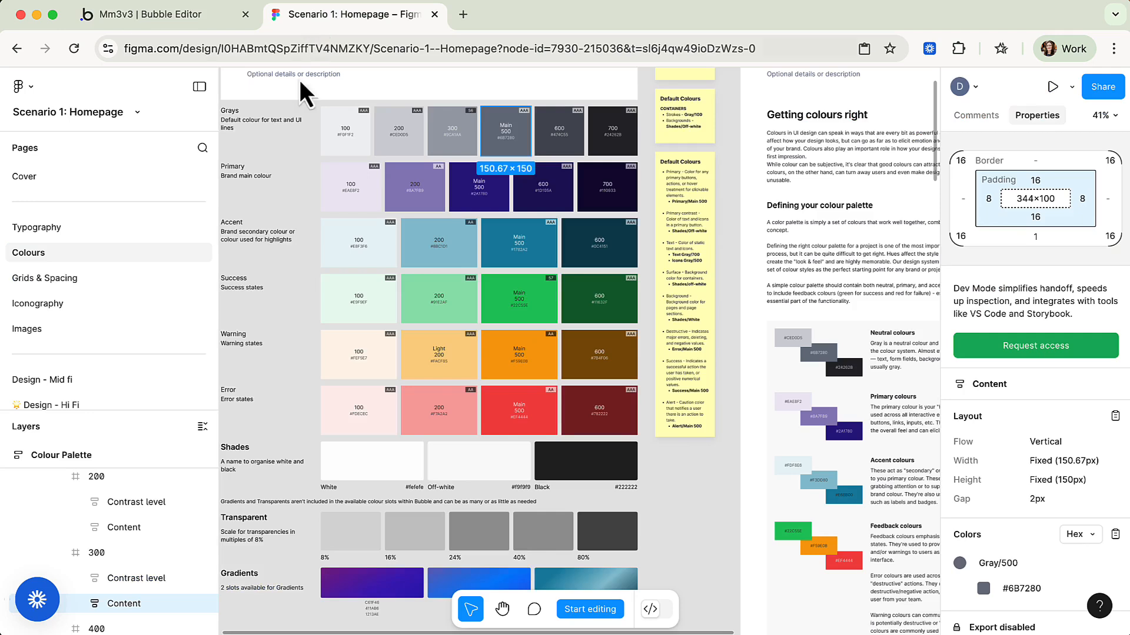
pyautogui.click(568, 135)
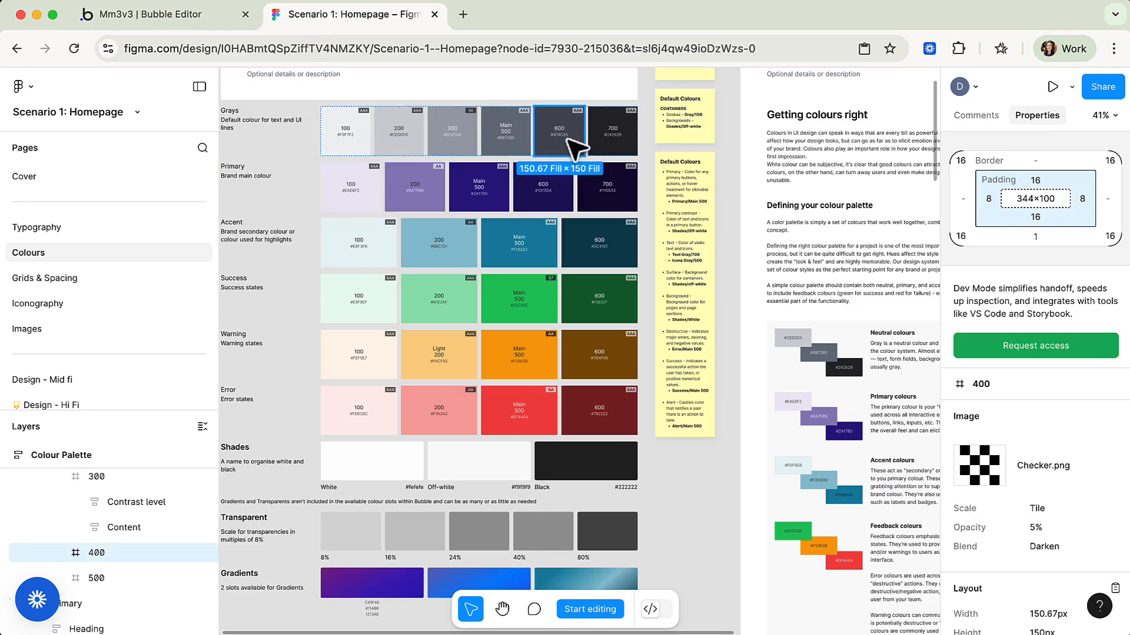
pyautogui.click(565, 134)
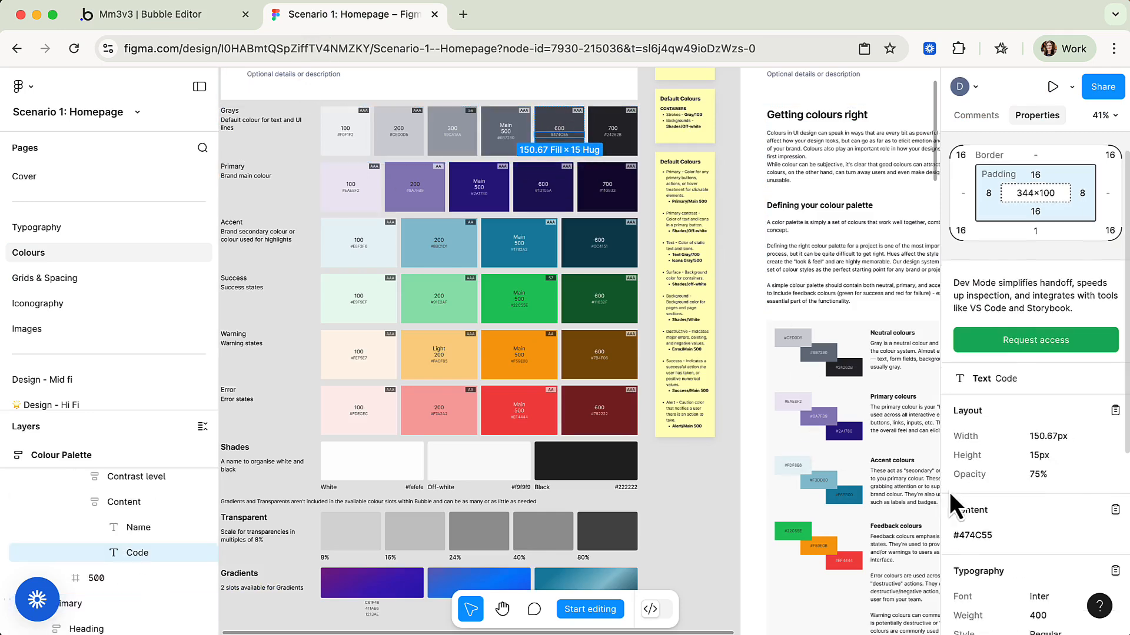
pyautogui.scroll(-4, 949, 492)
pyautogui.click(580, 127)
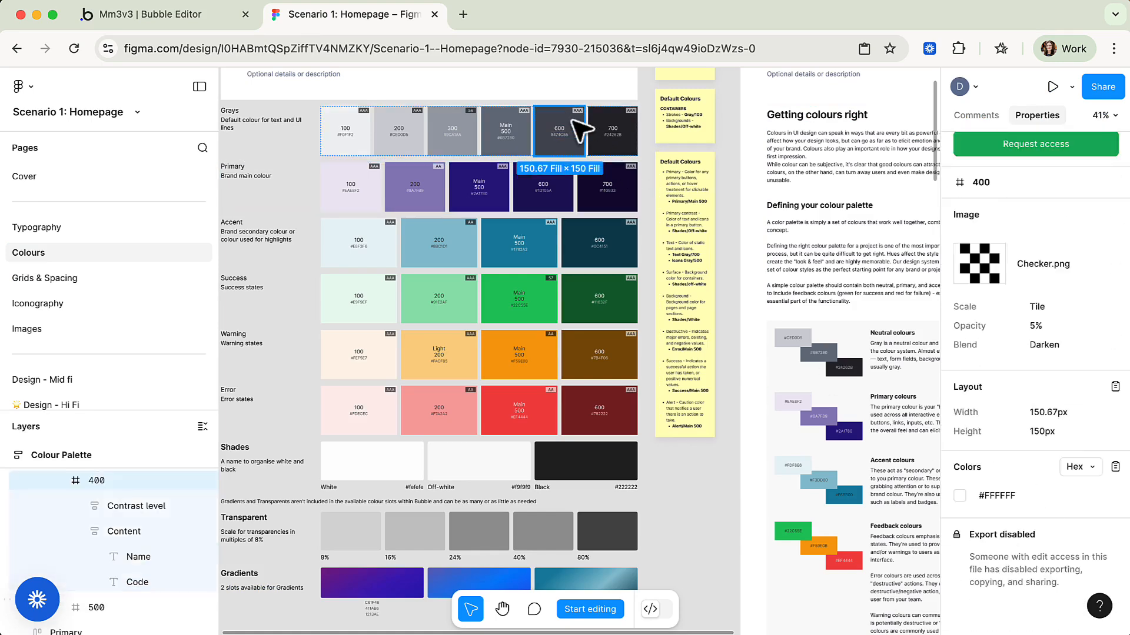
pyautogui.click(579, 127)
pyautogui.click(1019, 496)
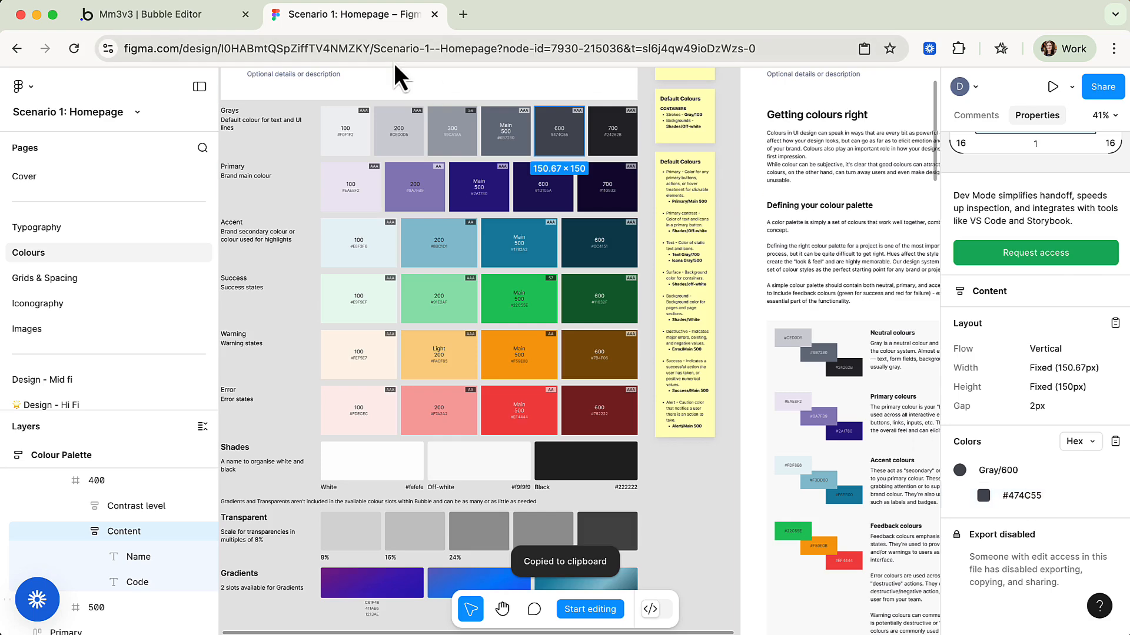
pyautogui.click(200, 17)
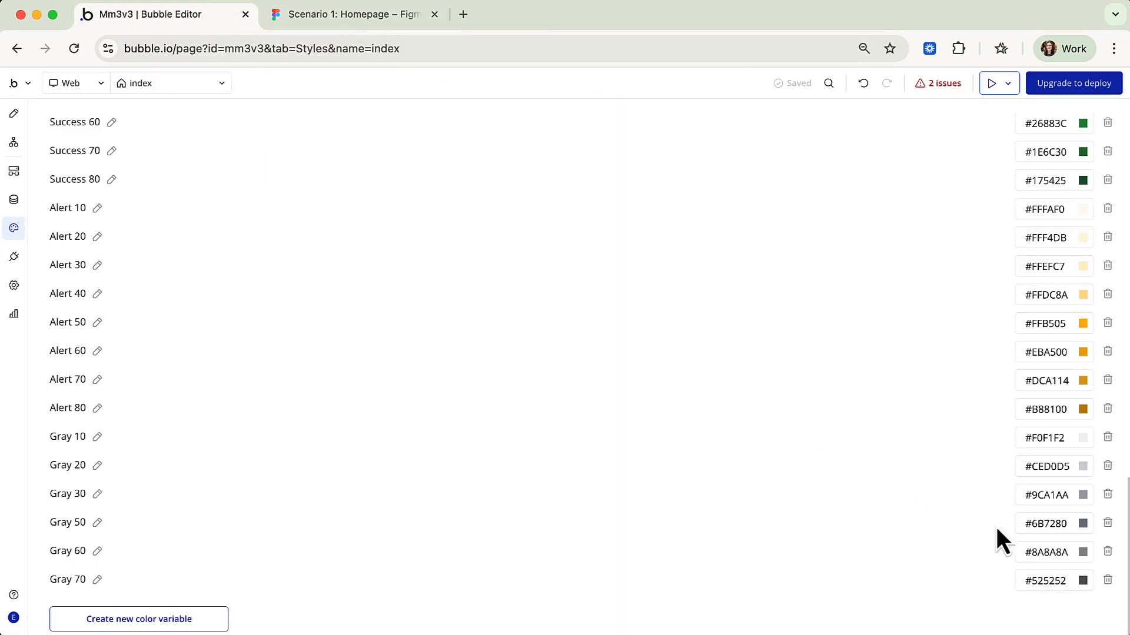
pyautogui.click(1080, 553)
pyautogui.hotkey('ctrl', 'v')
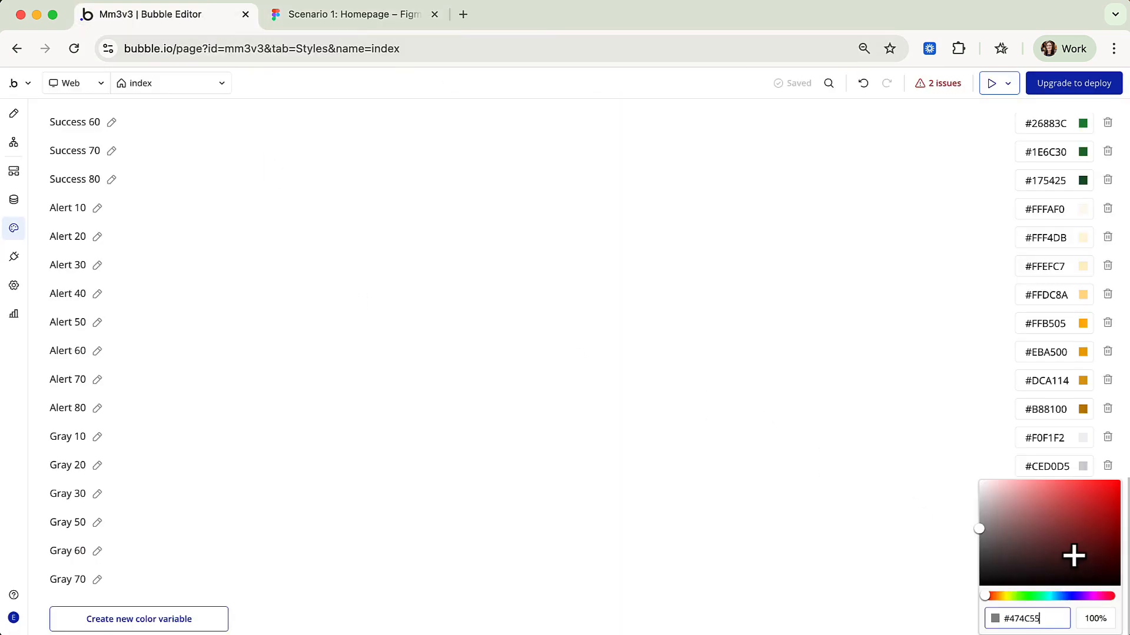
pyautogui.click(789, 464)
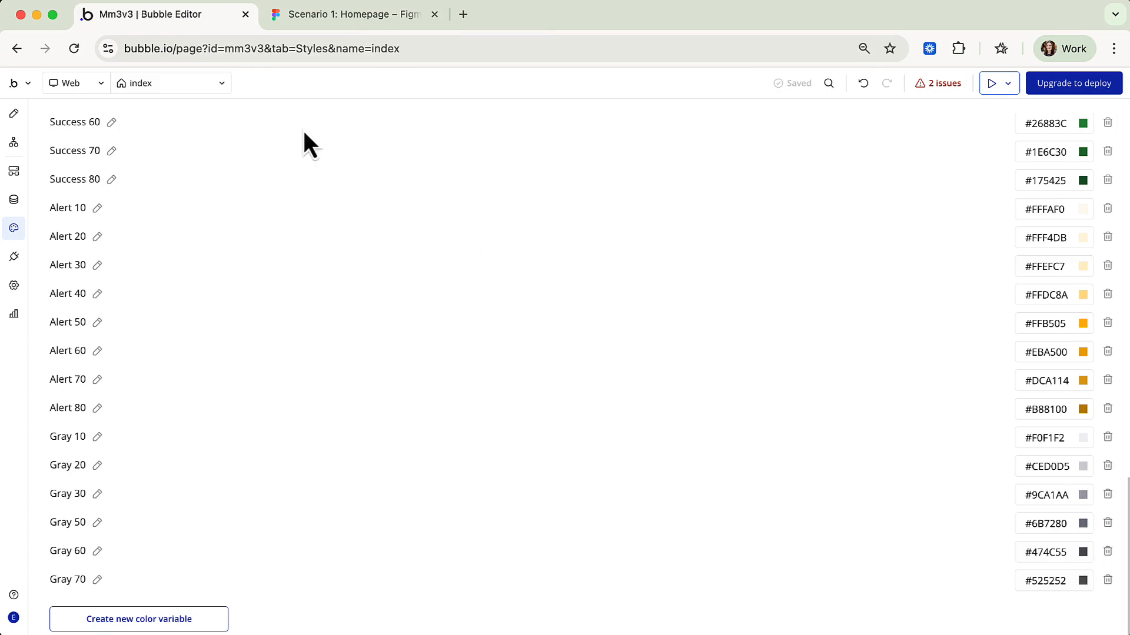
# Step: Copy the Gray/700 hex code from the Figma palette and set Bubble's Gray 70 variable to #24262B
pyautogui.click(307, 23)
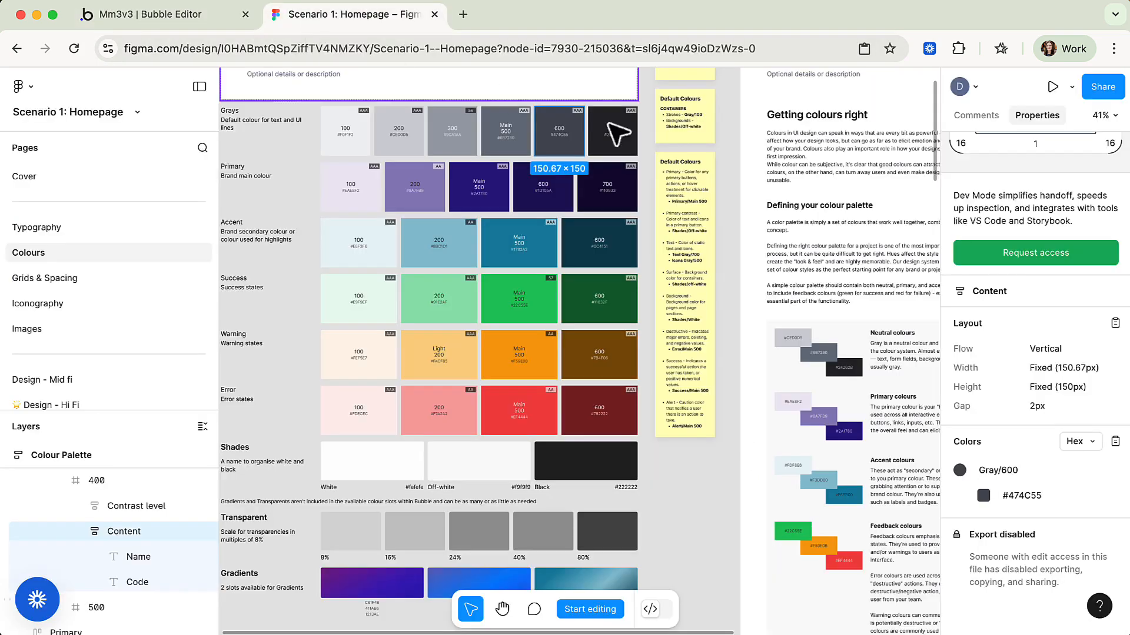
pyautogui.click(627, 148)
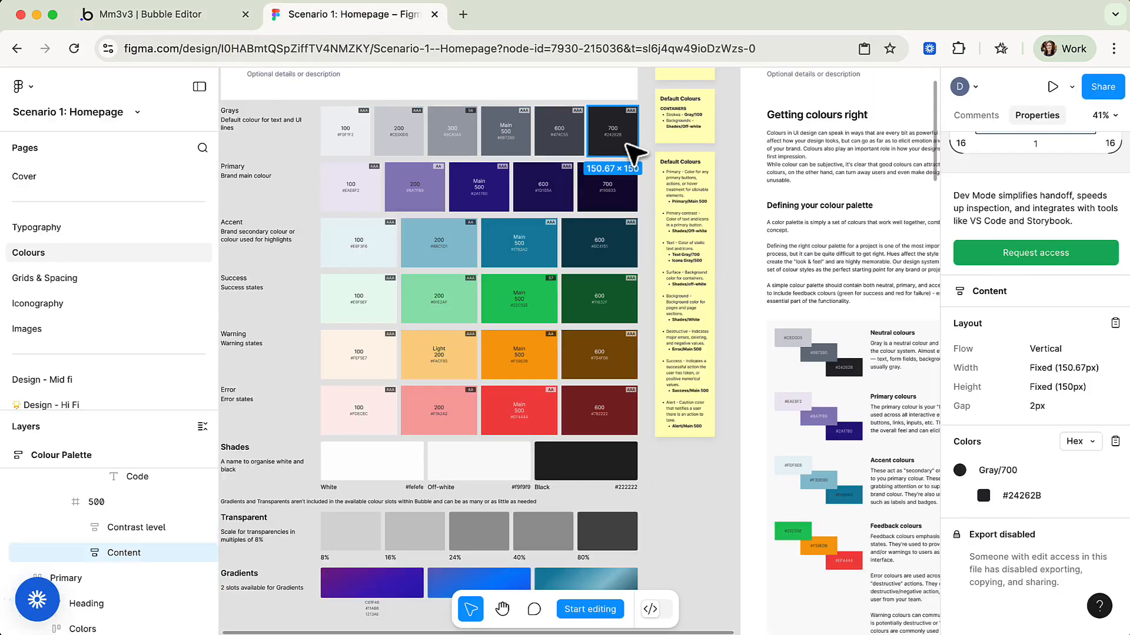
pyautogui.click(1026, 501)
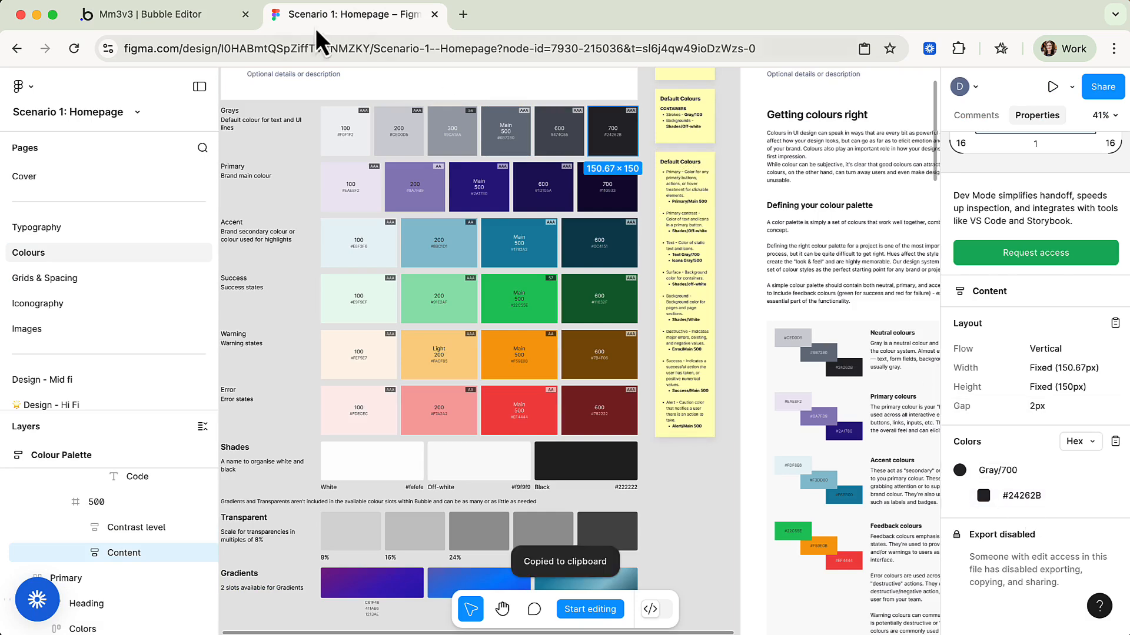
pyautogui.click(188, 20)
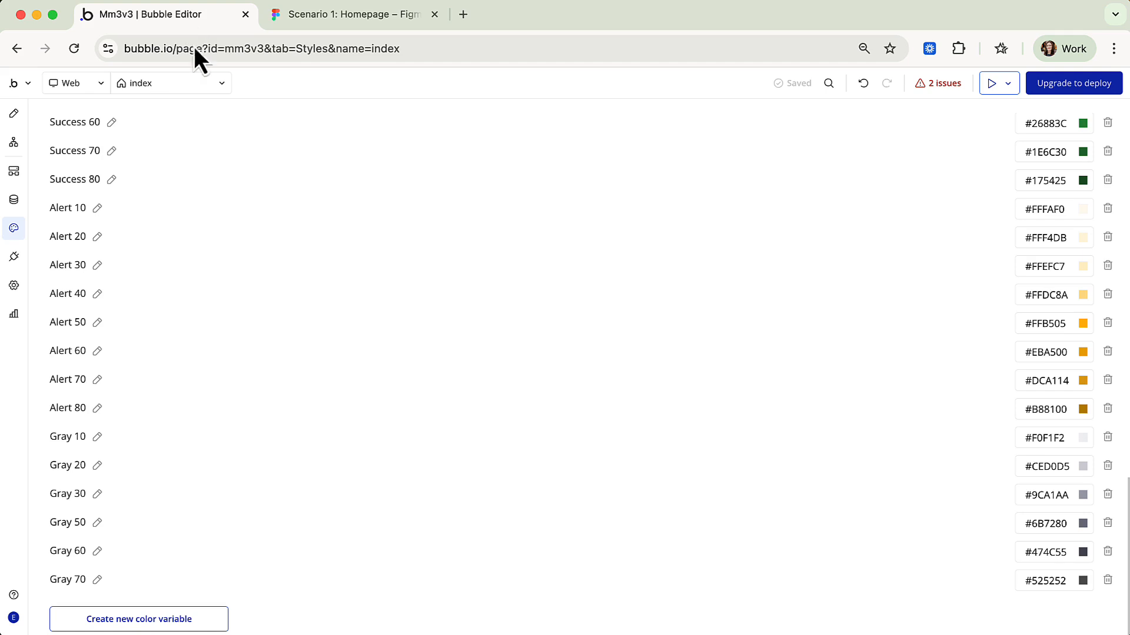
pyautogui.click(1041, 582)
pyautogui.hotkey('ctrl', 'v')
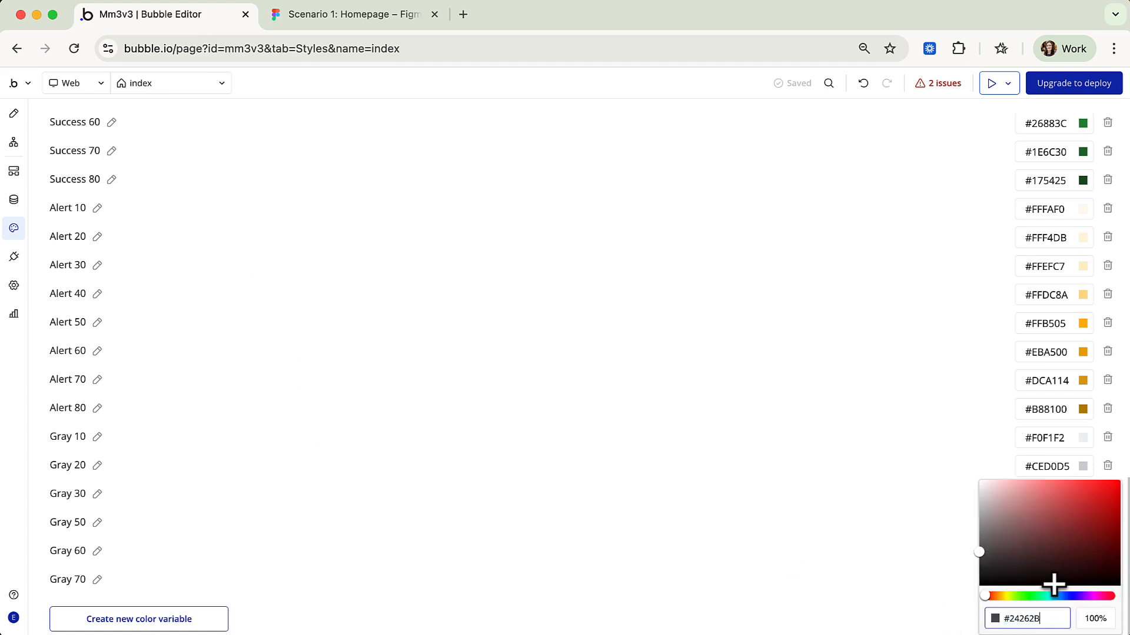
pyautogui.click(877, 580)
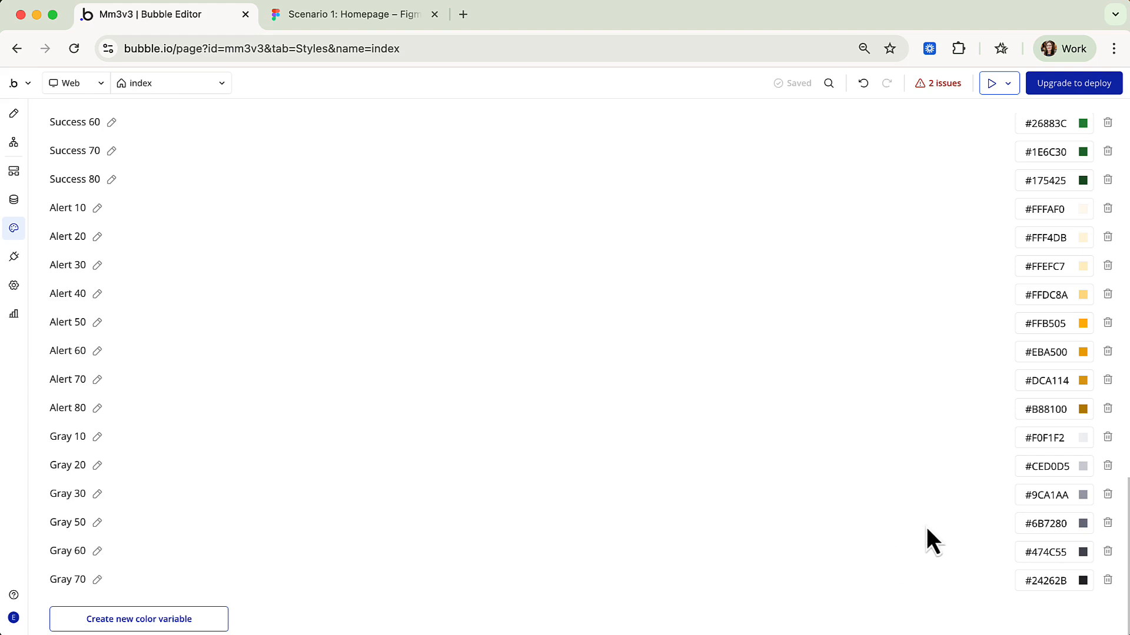
# Step: Copy the Shade/White hex code from the Figma palette and set Bubble's default Surface color to #FEFEFE
pyautogui.scroll(10, 873, 458)
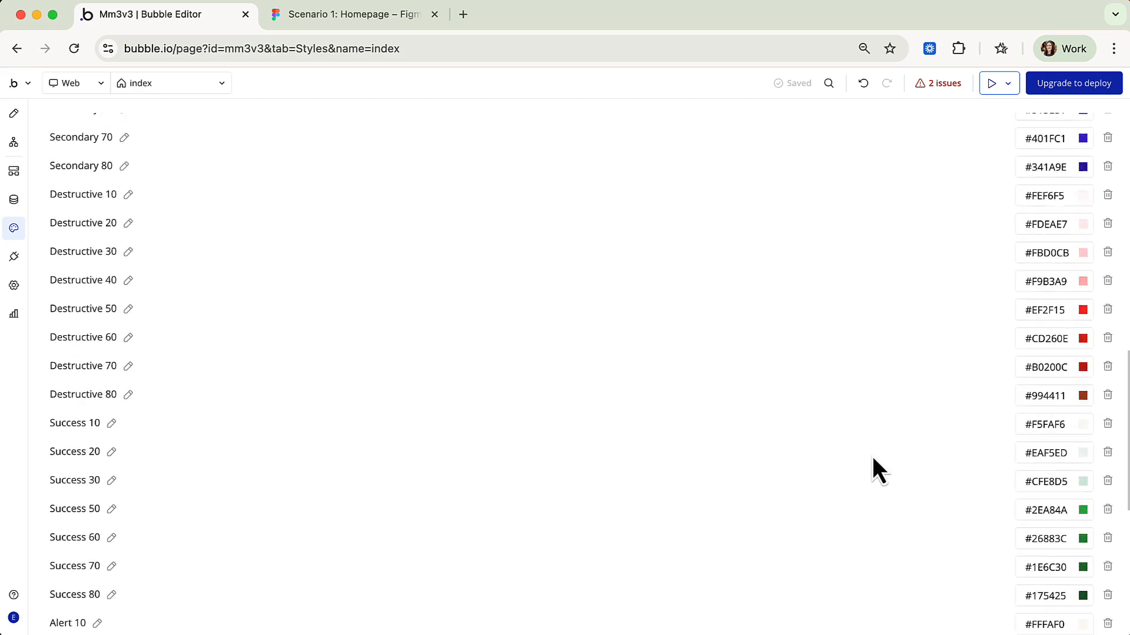
pyautogui.scroll(7, 873, 457)
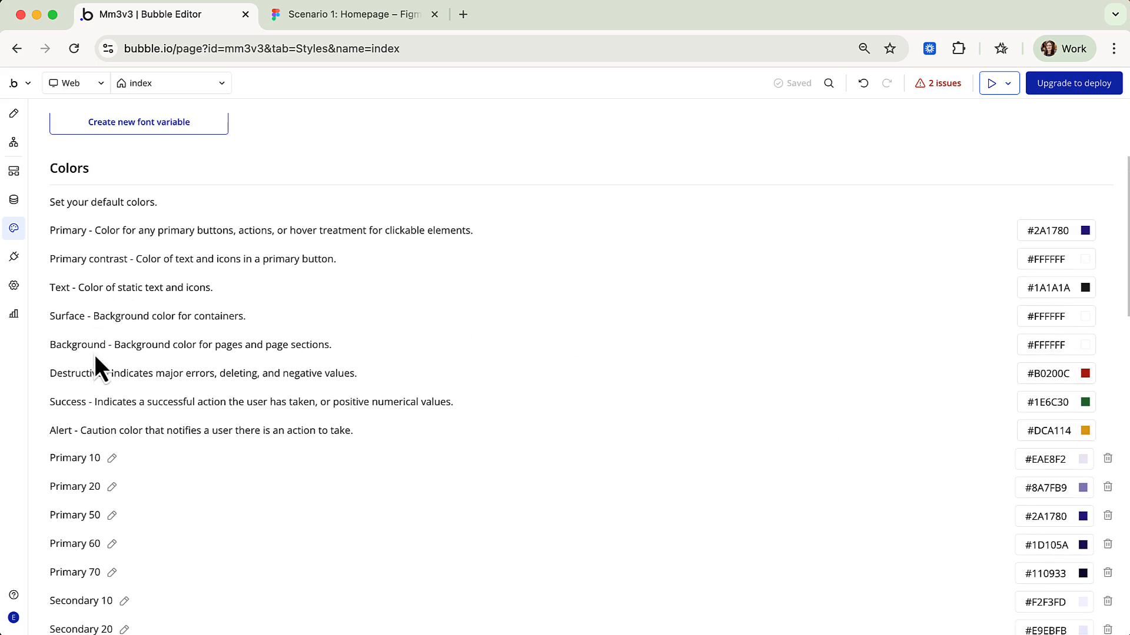
pyautogui.click(374, 12)
pyautogui.doubleClick(374, 465)
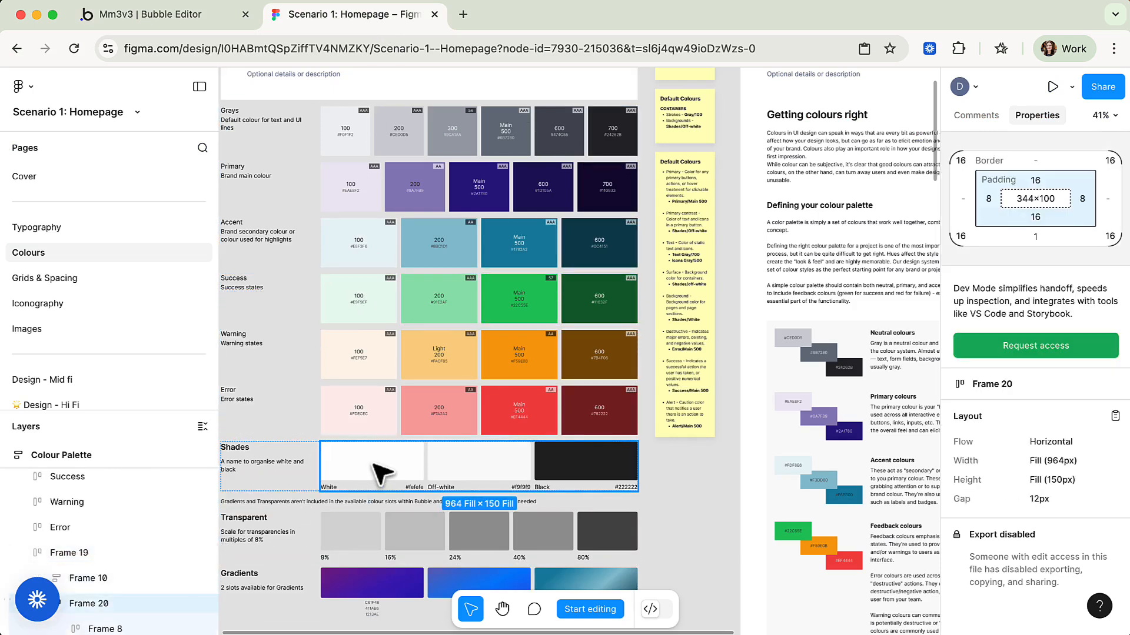
pyautogui.doubleClick(374, 465)
pyautogui.doubleClick(378, 468)
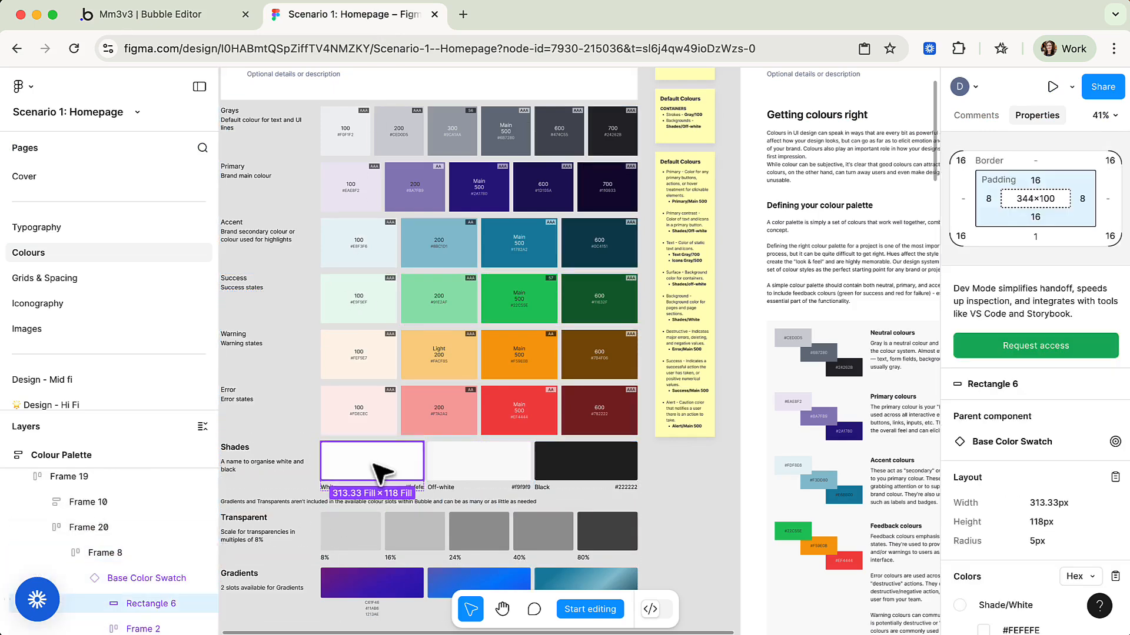
pyautogui.click(1022, 631)
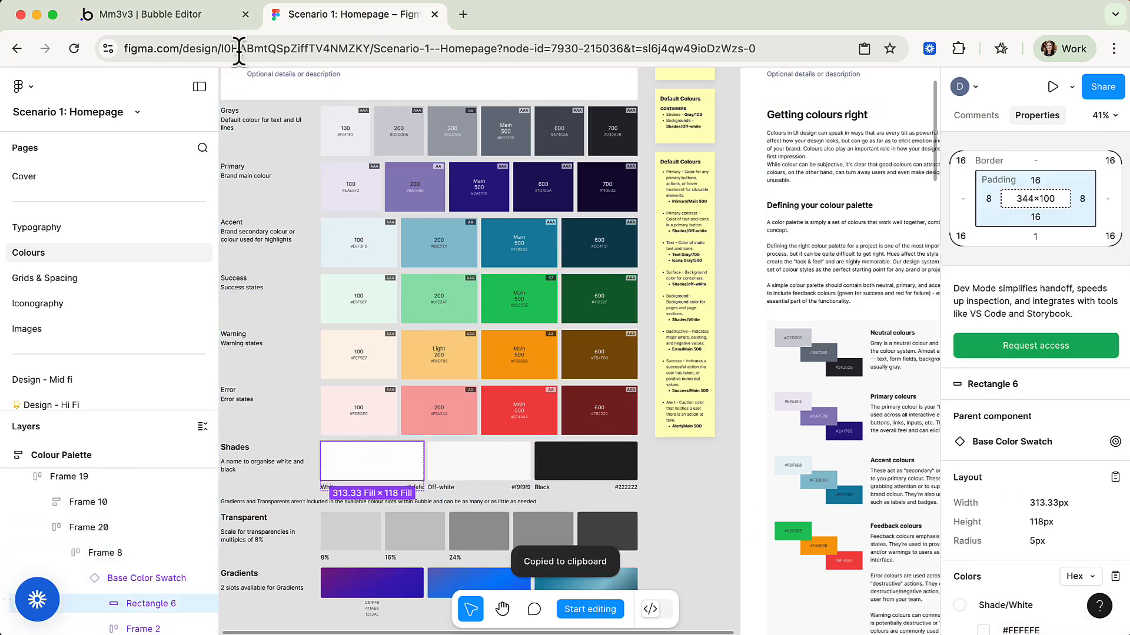
pyautogui.click(198, 21)
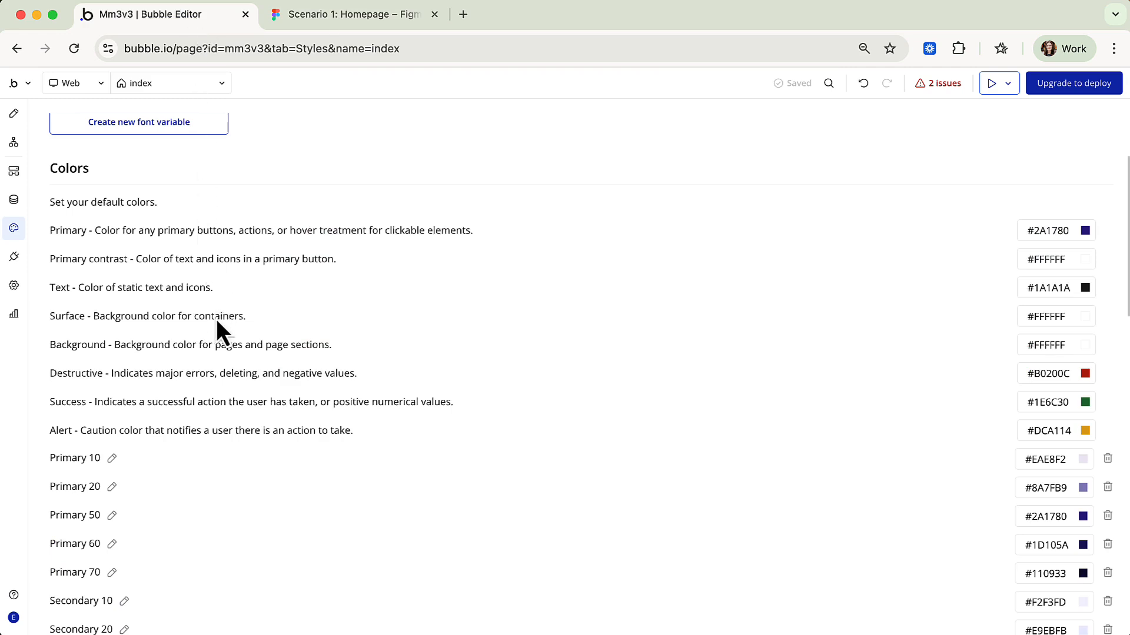
pyautogui.click(1065, 318)
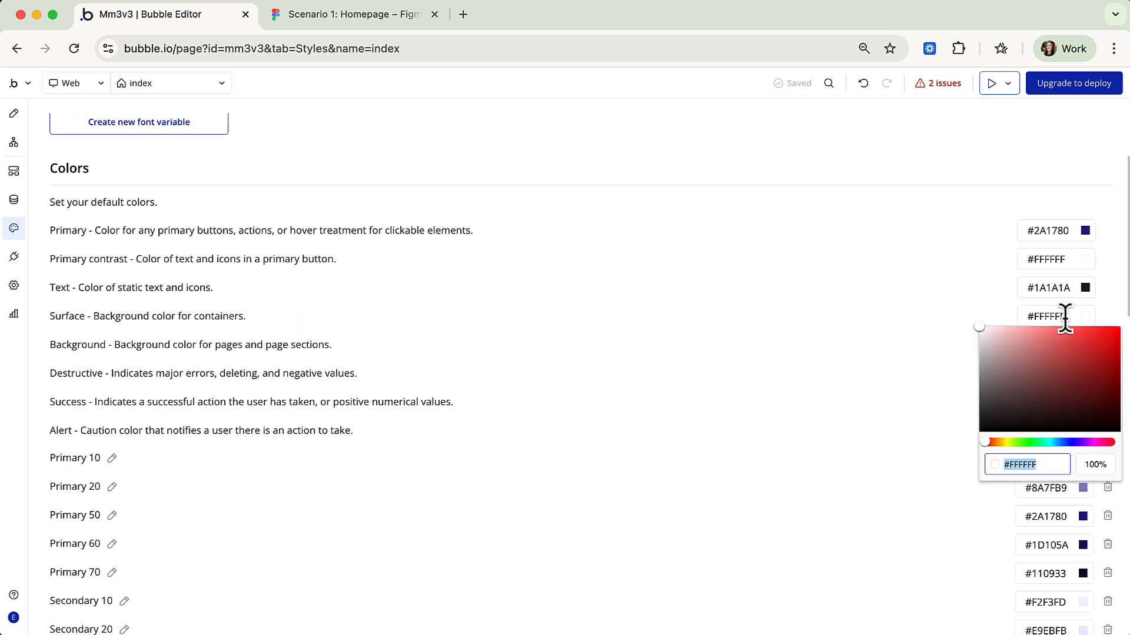
pyautogui.write('#FEFEFE')
pyautogui.click(774, 306)
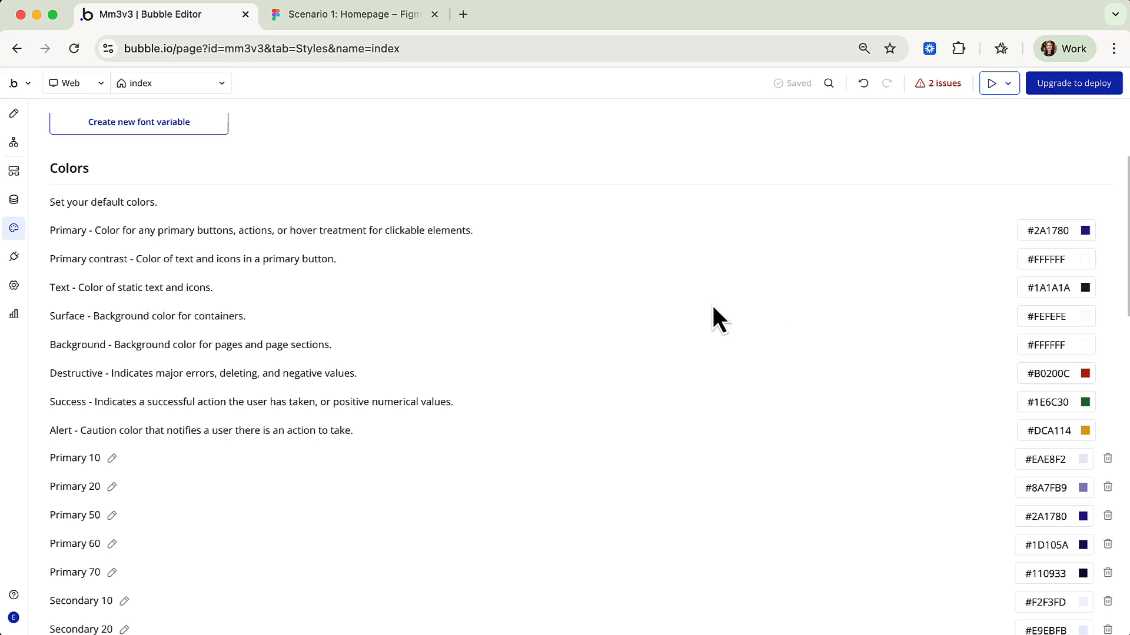
# Step: Copy the Shade/Off-White hex code from the Figma palette and set Bubble's default Background color to #F9F9F9
pyautogui.click(341, 19)
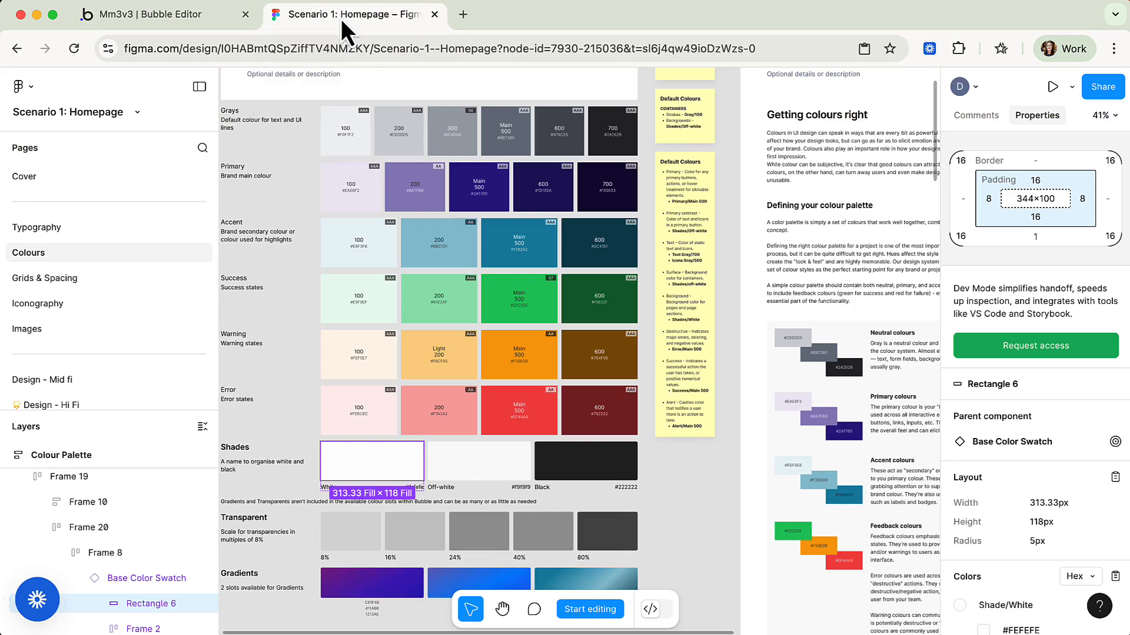
pyautogui.click(495, 473)
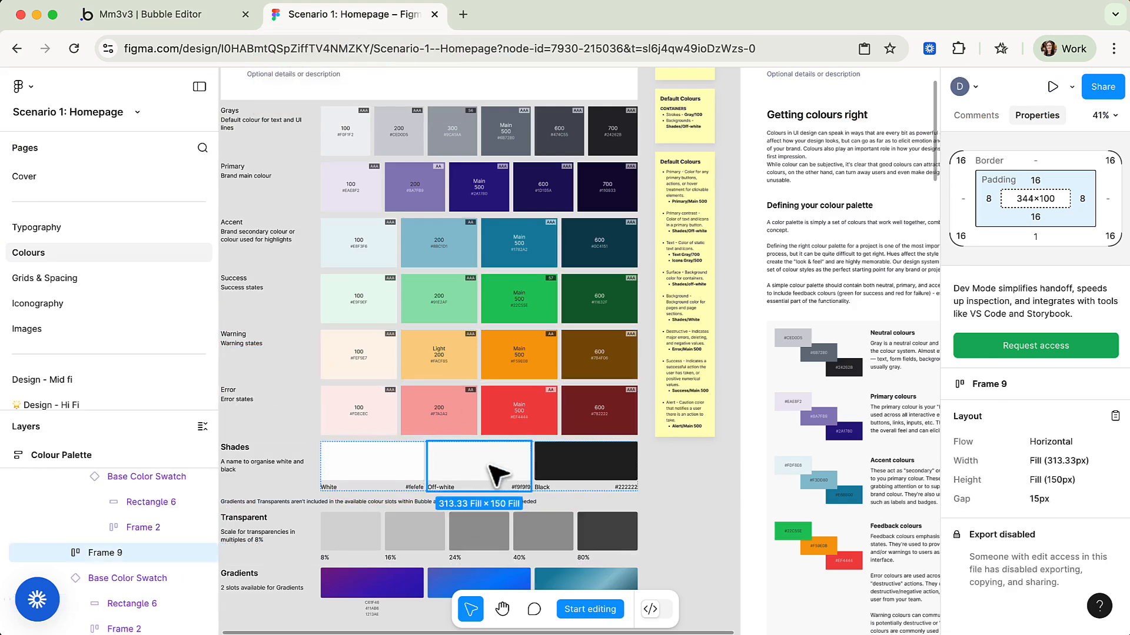
pyautogui.doubleClick(494, 471)
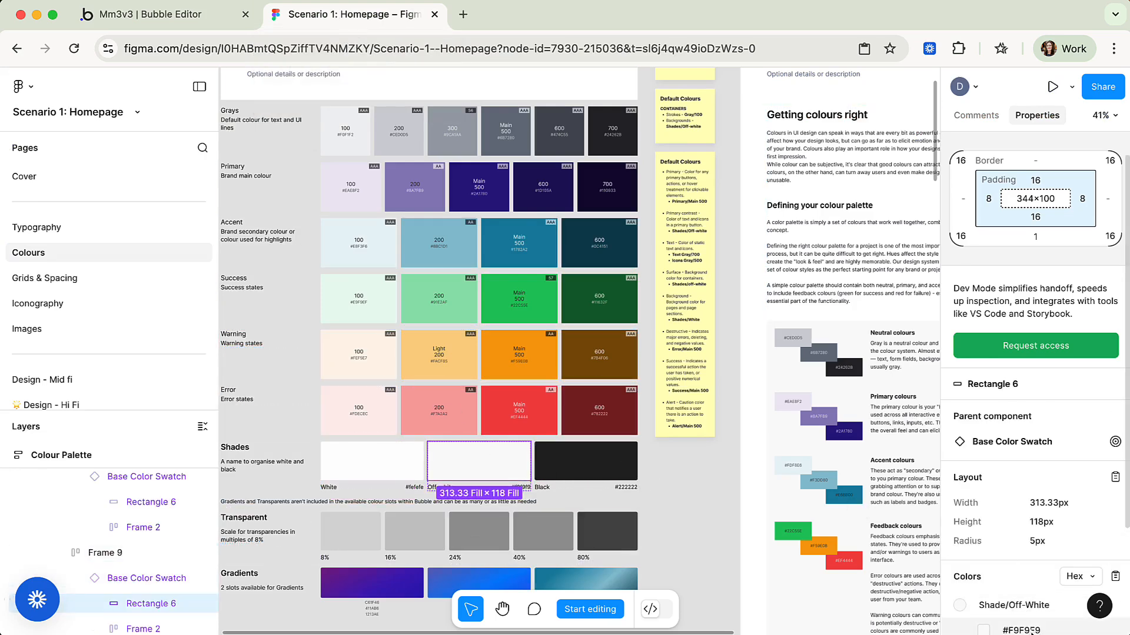
pyautogui.scroll(-3, 1019, 588)
pyautogui.click(1019, 554)
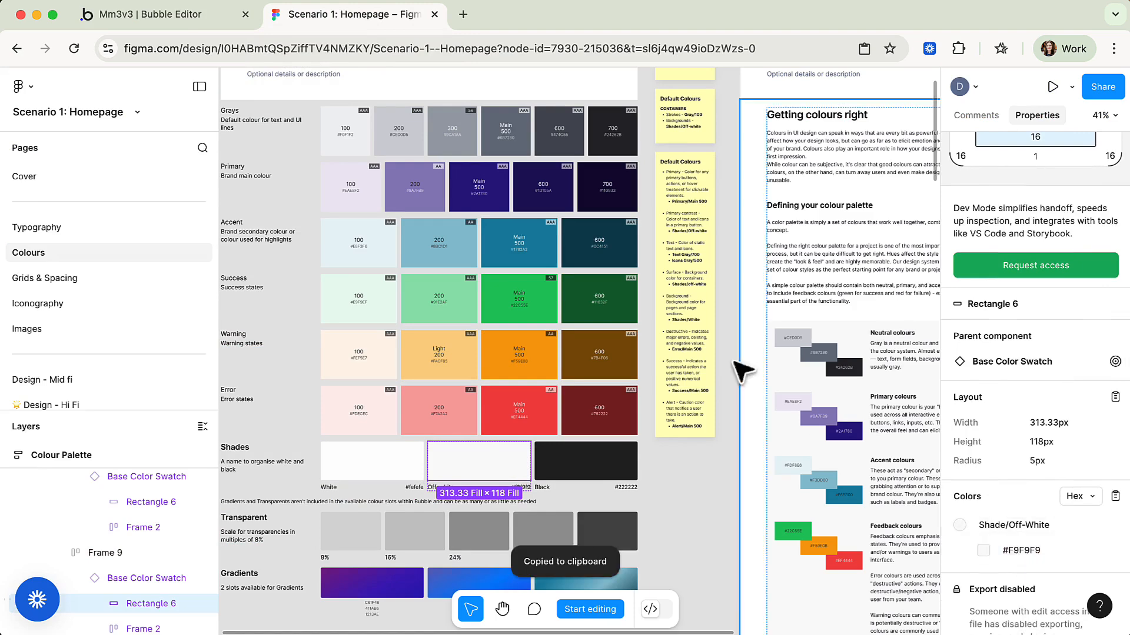
pyautogui.click(173, 20)
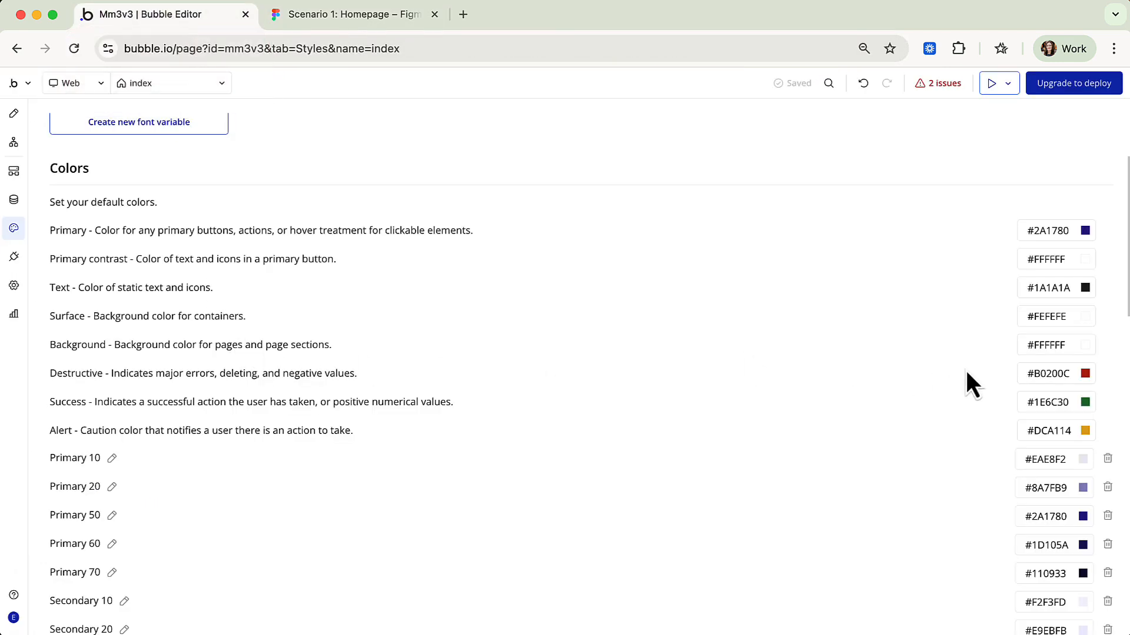
pyautogui.click(1059, 346)
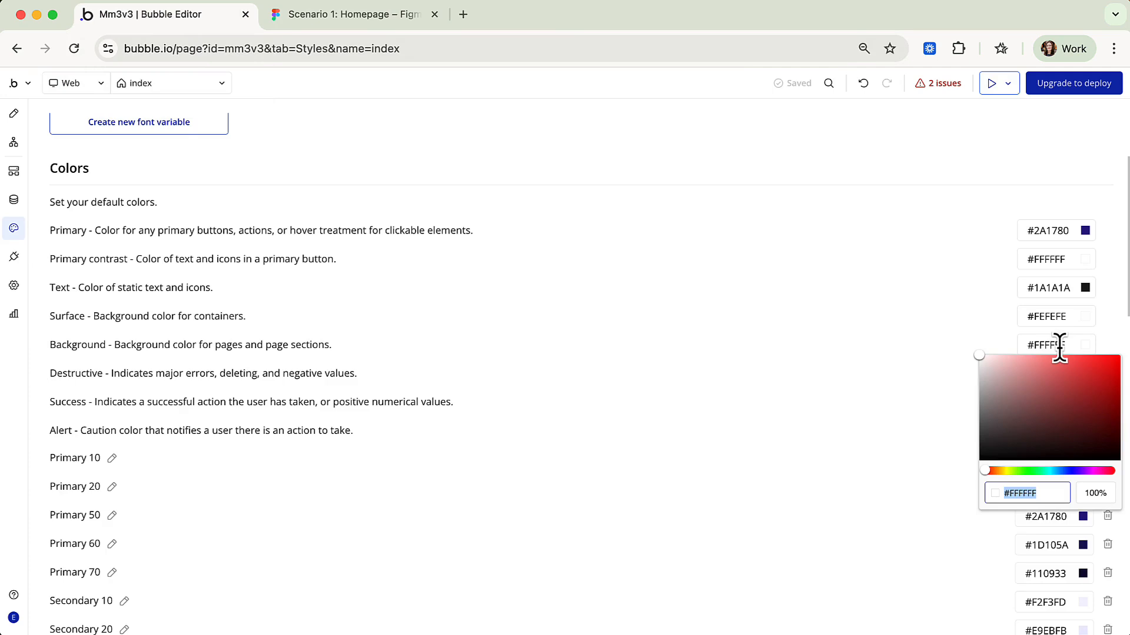
pyautogui.press('super+v')
pyautogui.press('Return')
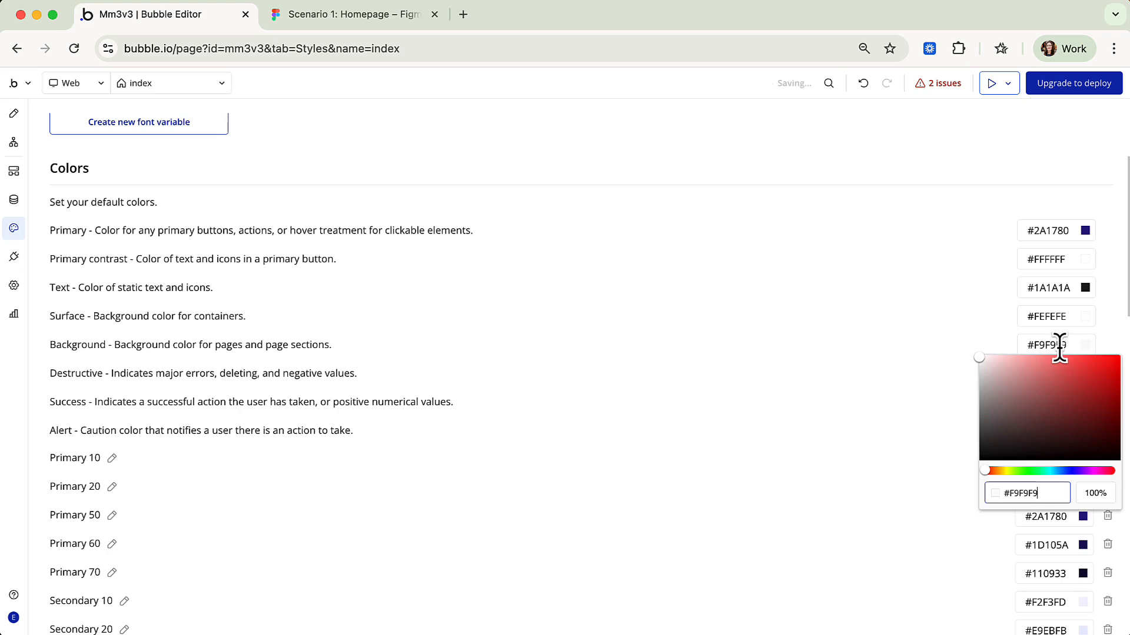
pyautogui.click(641, 352)
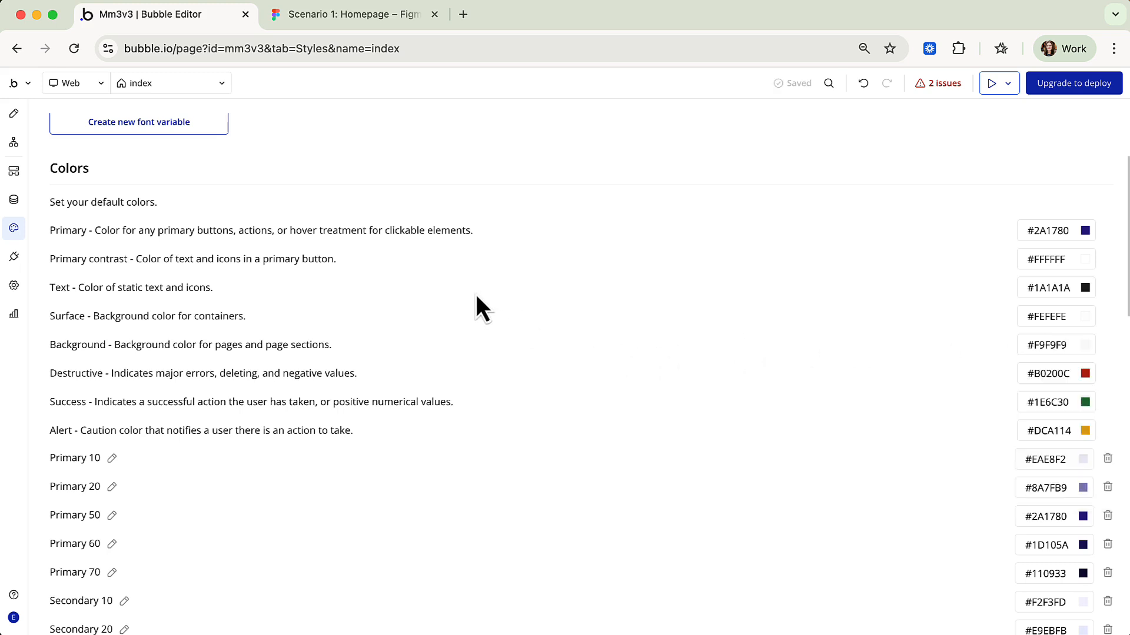
# Step: Copy the Shade/Black hex code from the Figma palette and set Bubble's default Text color to #222222
pyautogui.click(313, 17)
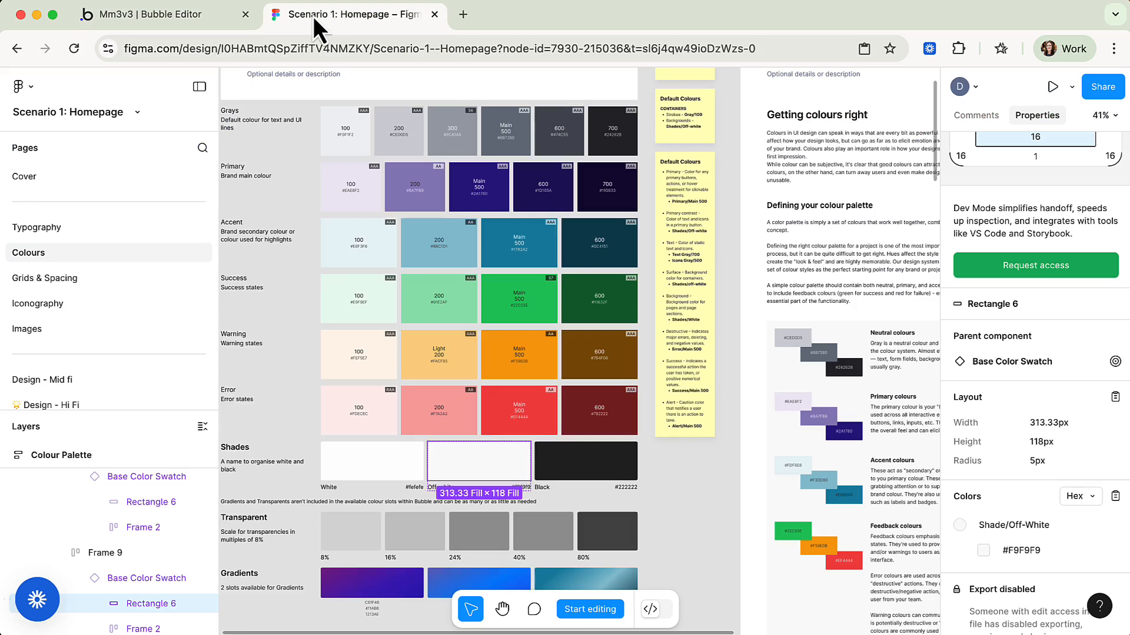
pyautogui.click(578, 472)
pyautogui.click(583, 480)
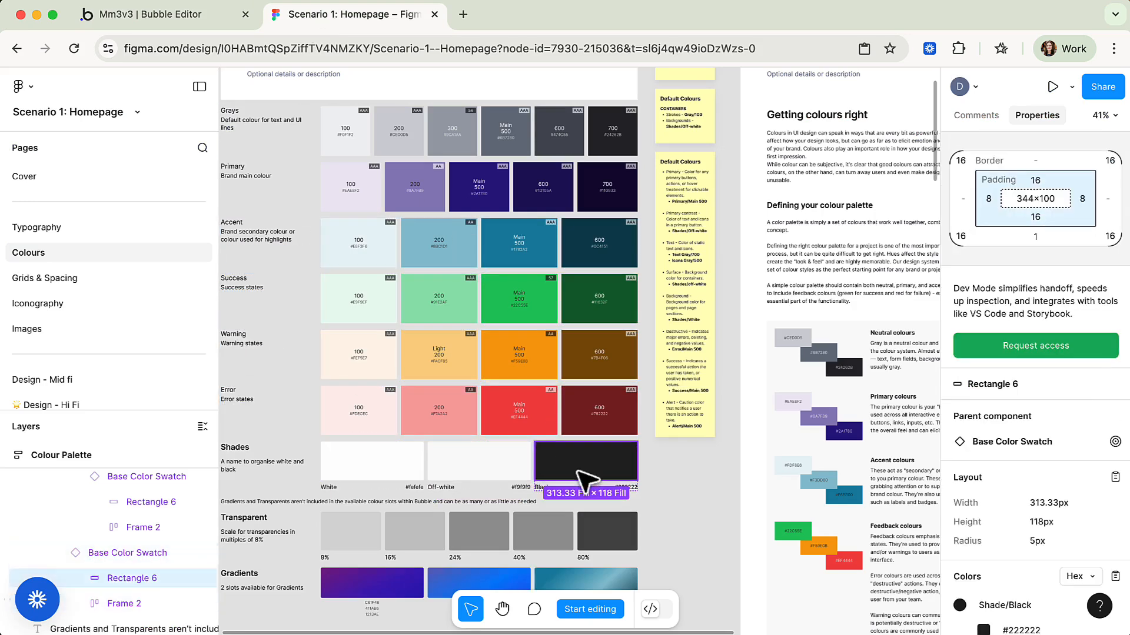
pyautogui.scroll(-2, 1008, 565)
pyautogui.scroll(-1, 1007, 552)
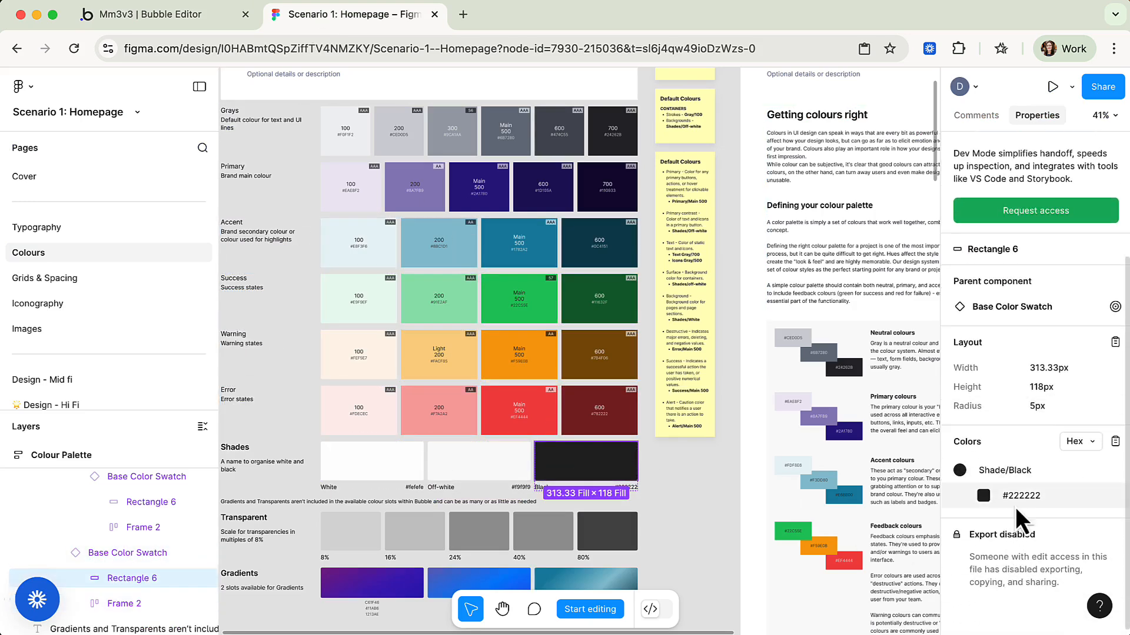
pyautogui.click(1015, 499)
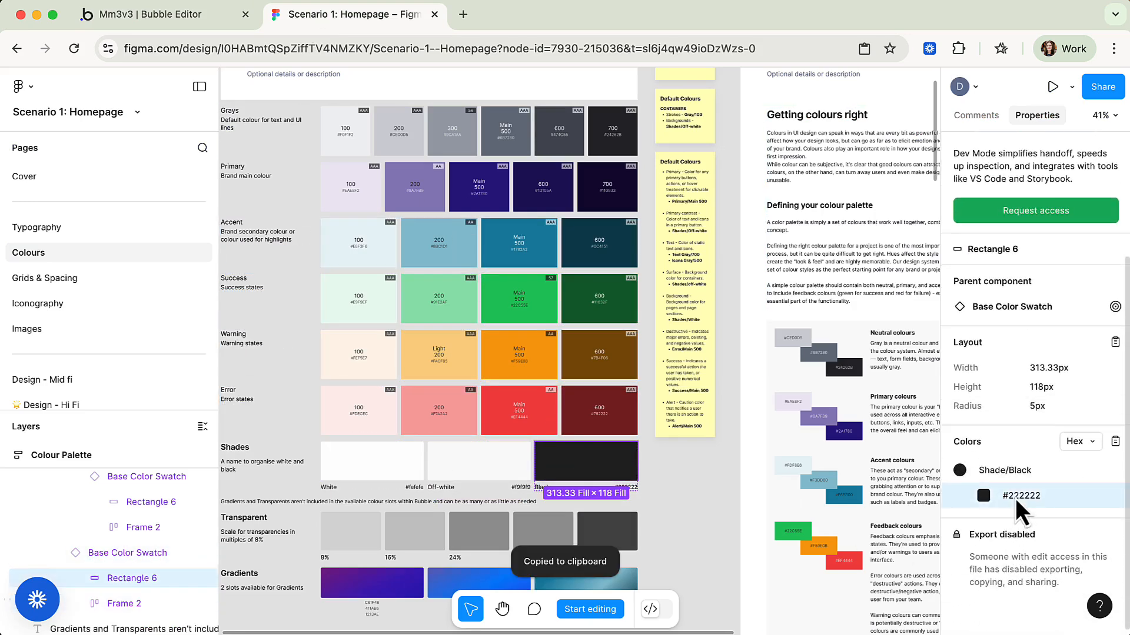
pyautogui.click(177, 26)
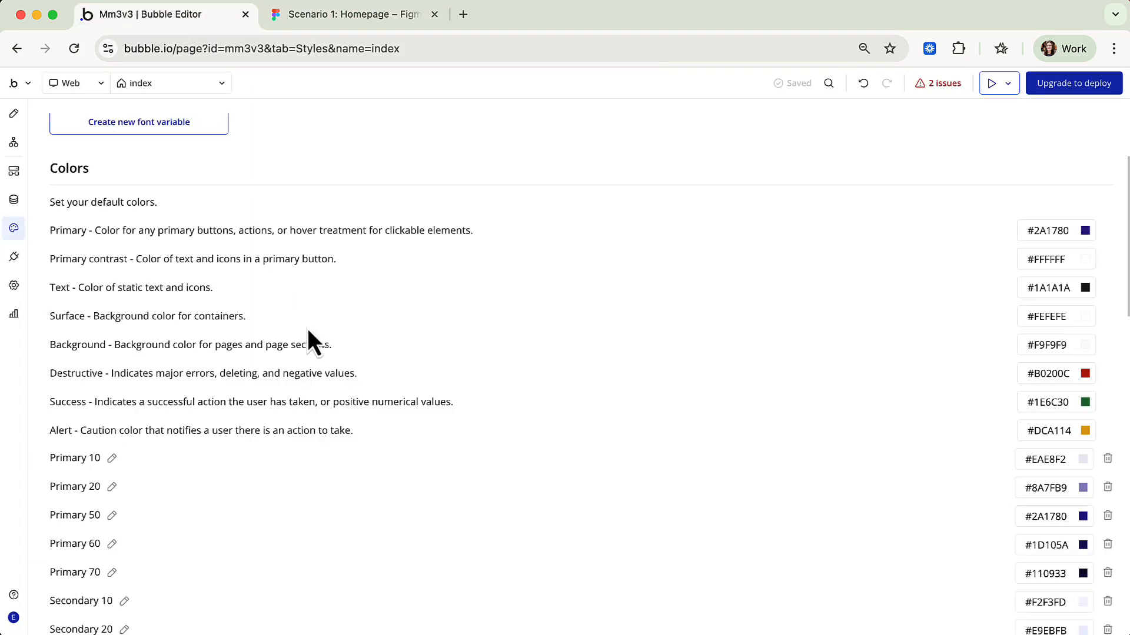
pyautogui.click(1065, 288)
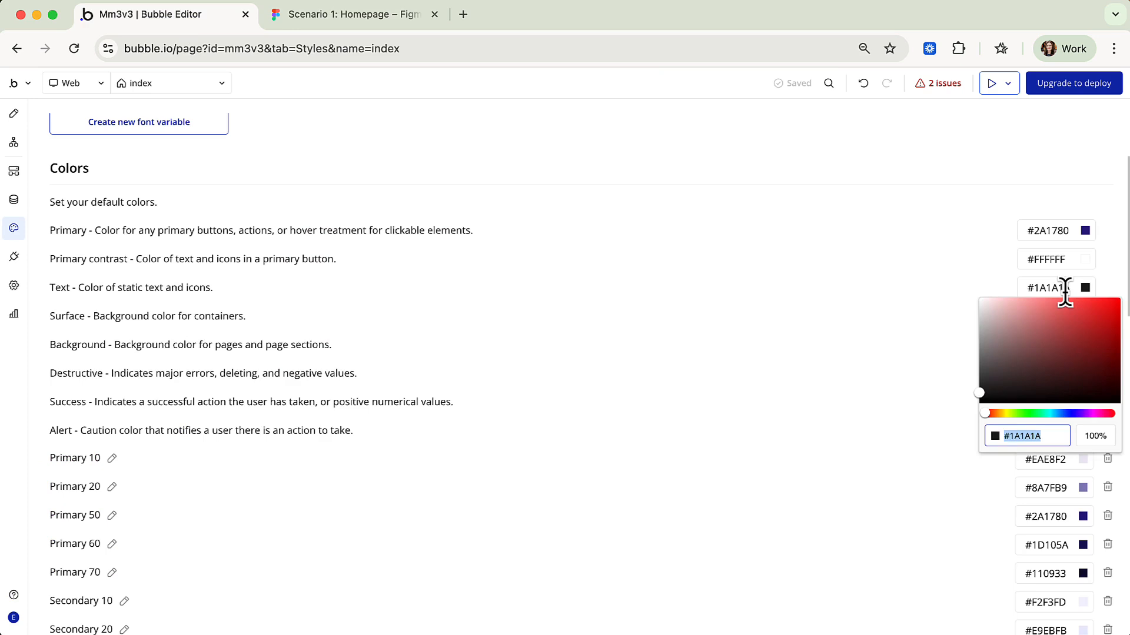
pyautogui.press('super+v')
pyautogui.click(904, 291)
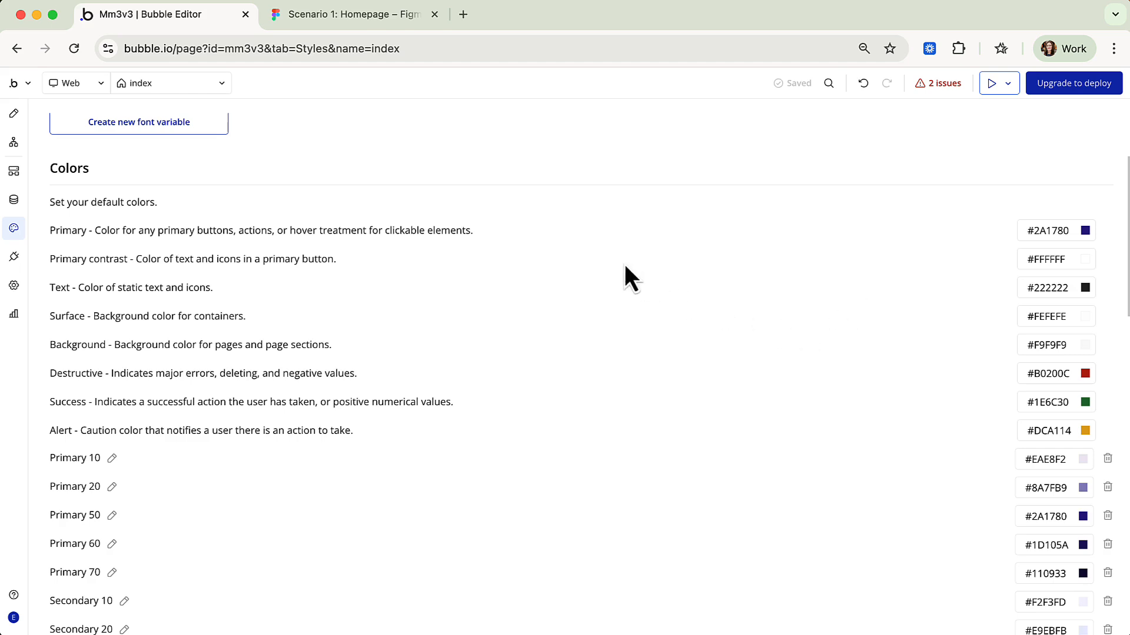
pyautogui.scroll(-5, 549, 406)
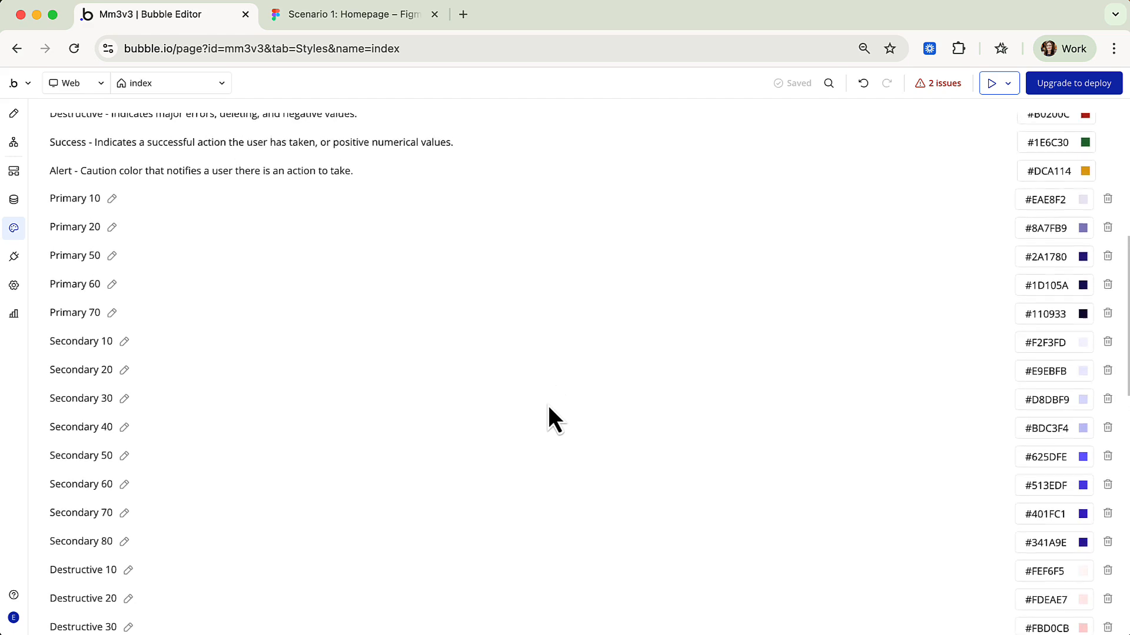
pyautogui.scroll(4, 548, 407)
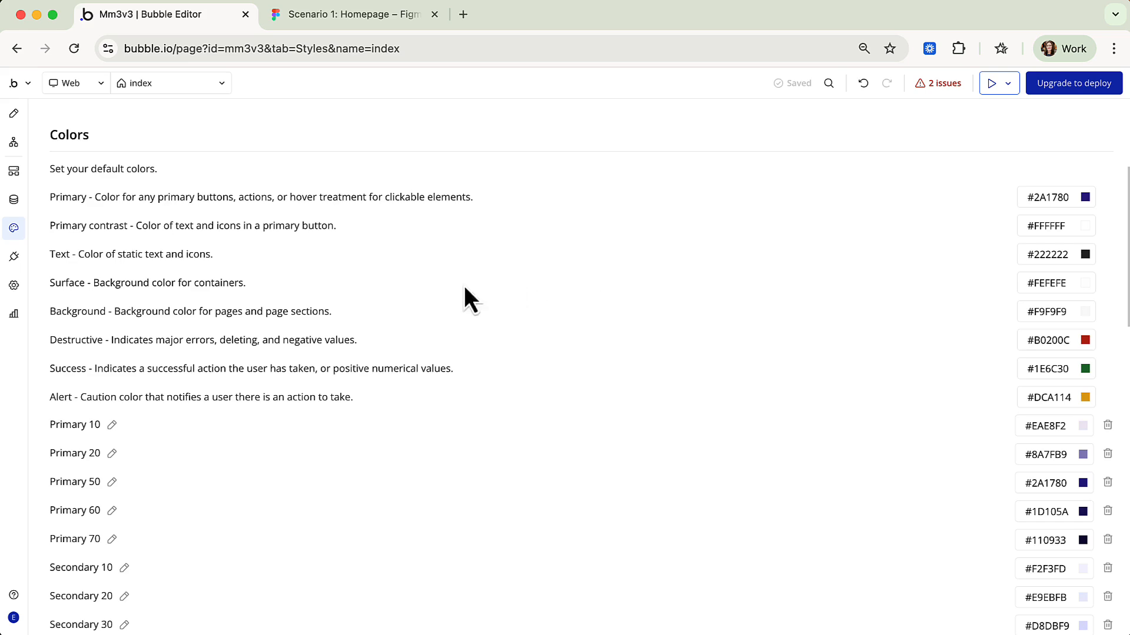
pyautogui.scroll(5, 242, 260)
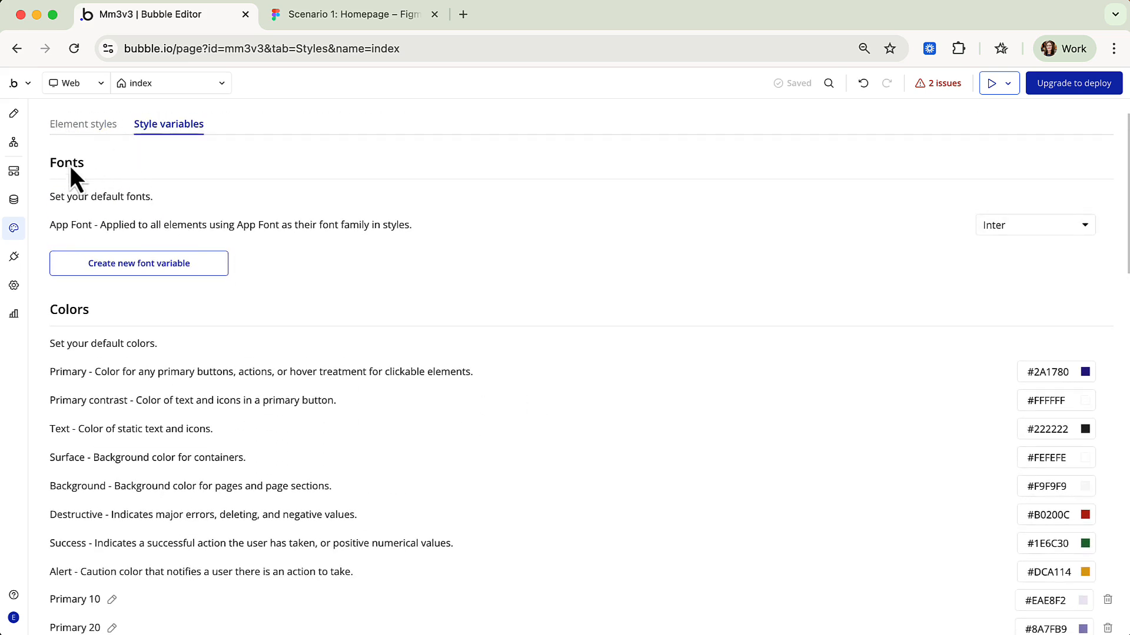